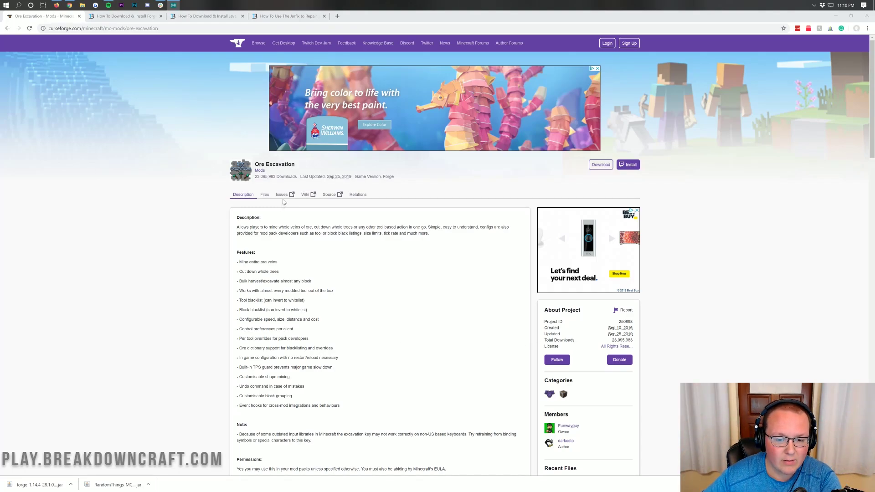
Highlight the Ore Excavation title and its vein-mining and tree-felling description on CurseForge.
drag(299, 164, 255, 169)
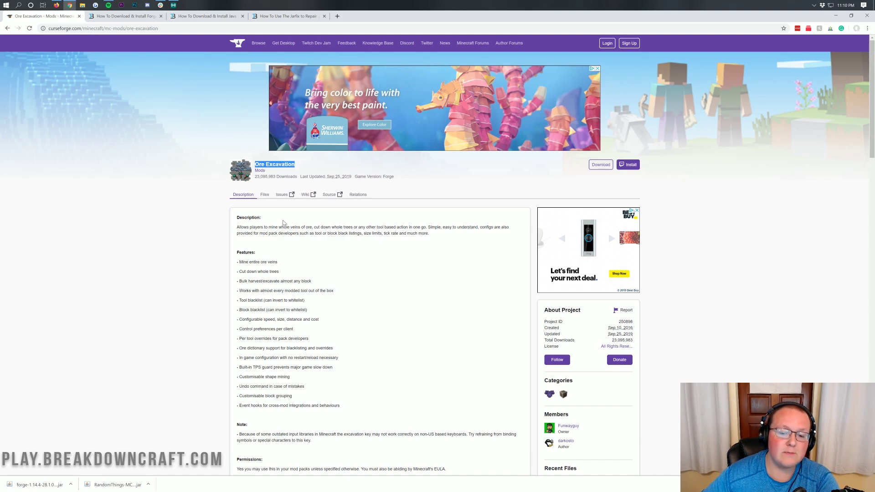
click(275, 233)
drag(277, 227, 359, 225)
click(362, 226)
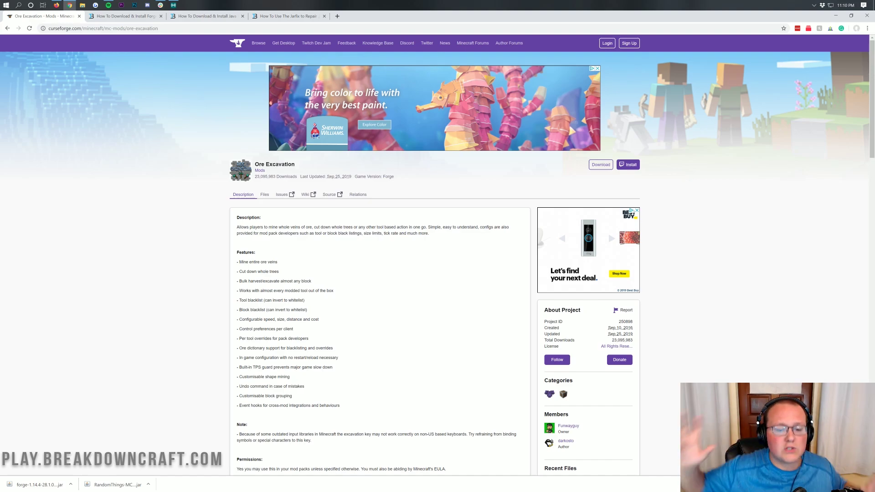
scroll(336, 339, down, 2)
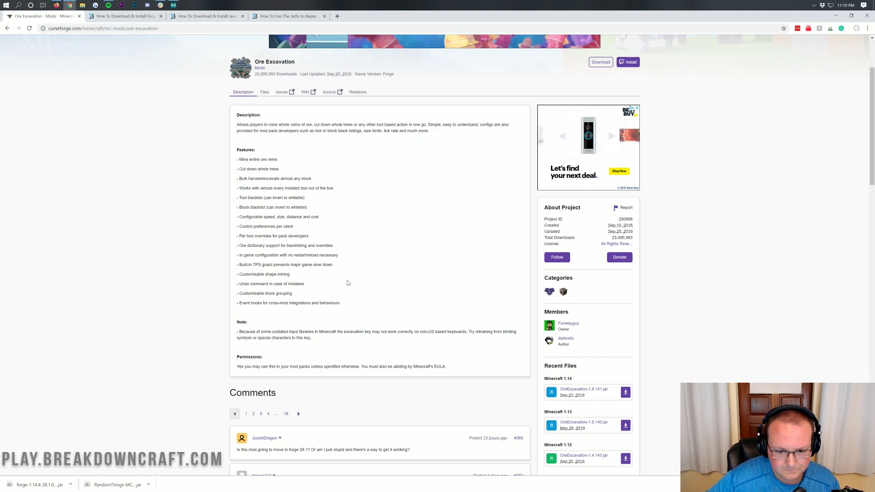
scroll(336, 295, up, 2)
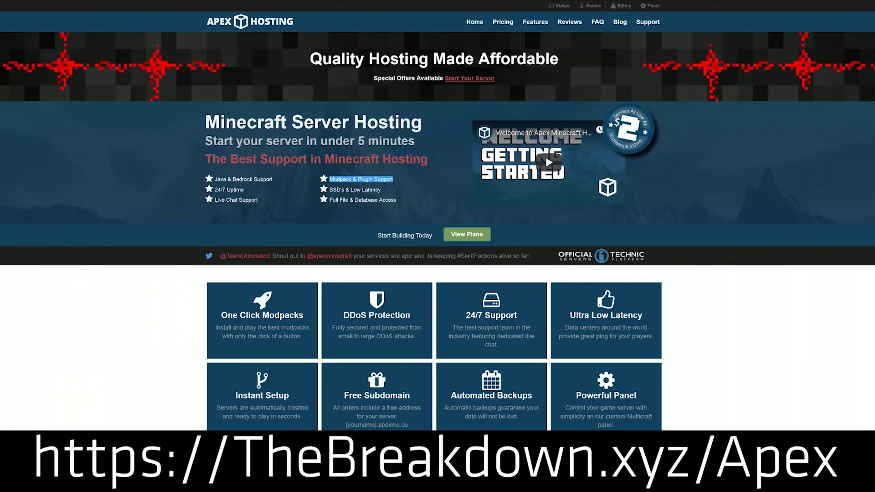
Highlight the 24/7 Uptime, 24/7 Support and One Click Modpacks features.
drag(245, 189, 218, 187)
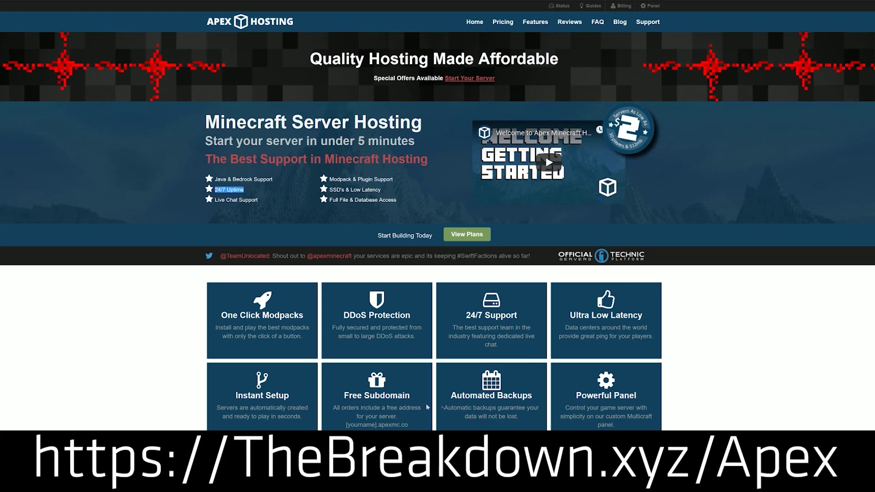
drag(537, 315, 464, 317)
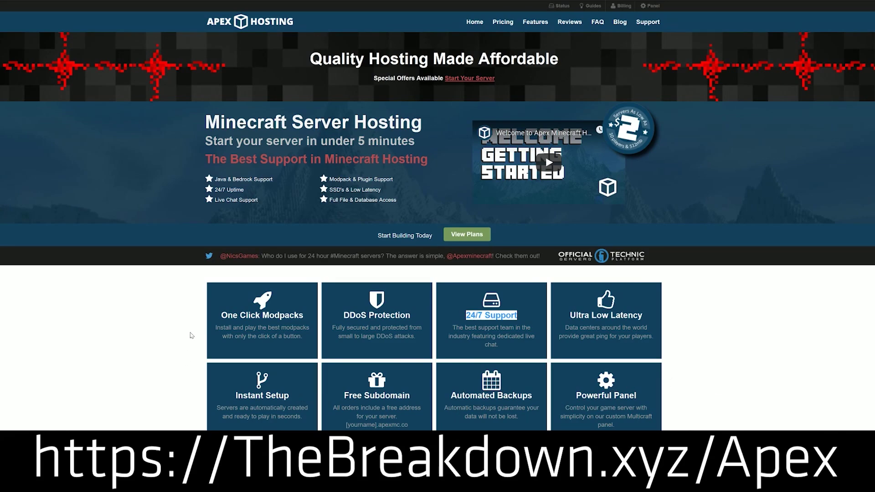
drag(221, 315, 304, 317)
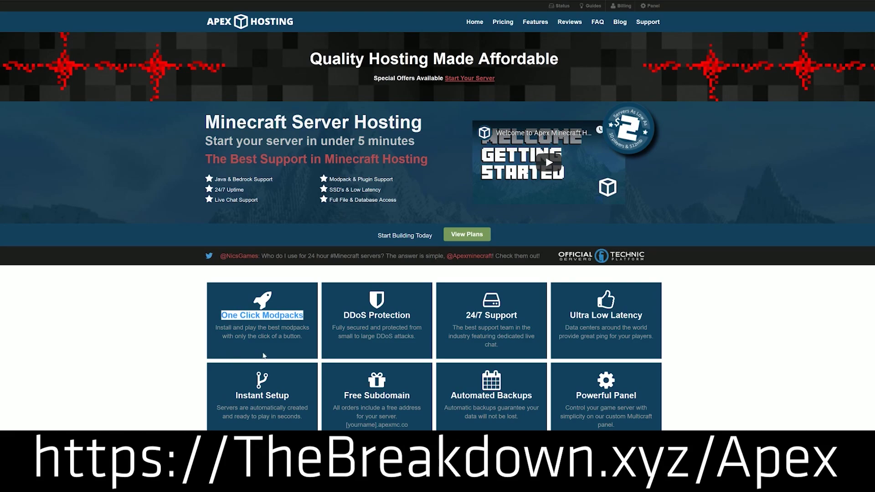
scroll(171, 332, down, 5)
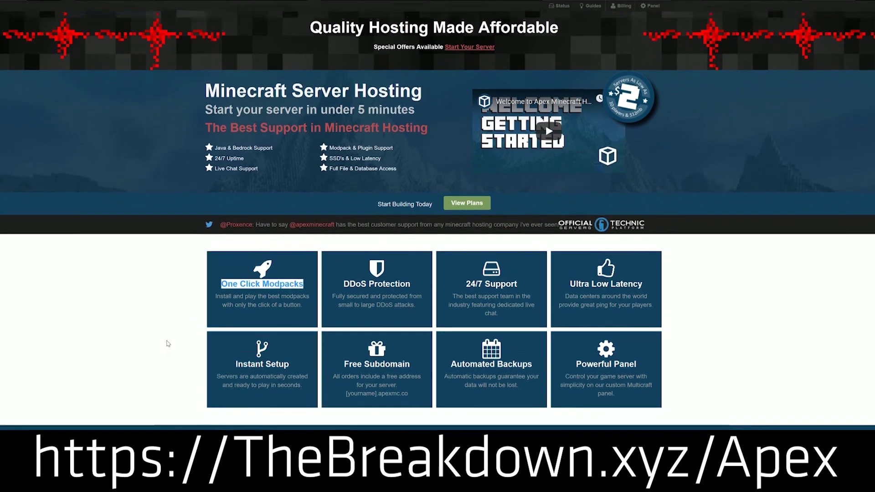
scroll(178, 316, down, 5)
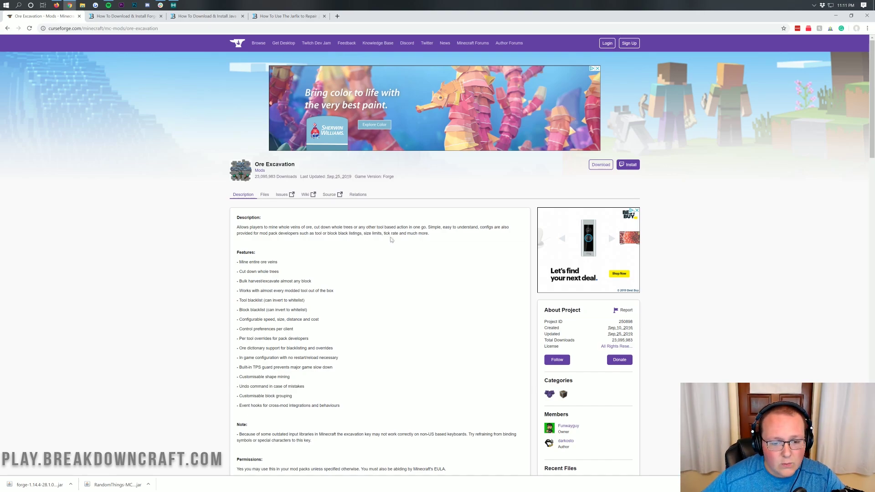
Download and keep the Minecraft 1.14 Ore Excavation jar, then show the Forge install guide.
double_click(281, 165)
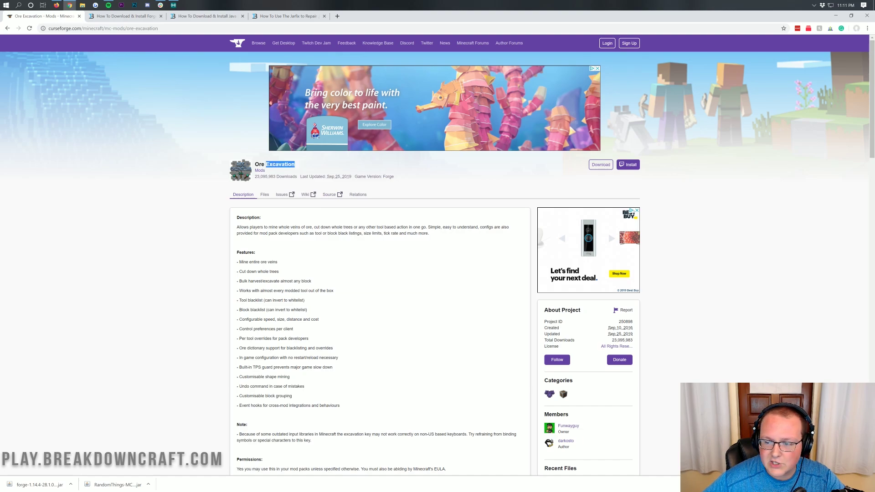
click(432, 181)
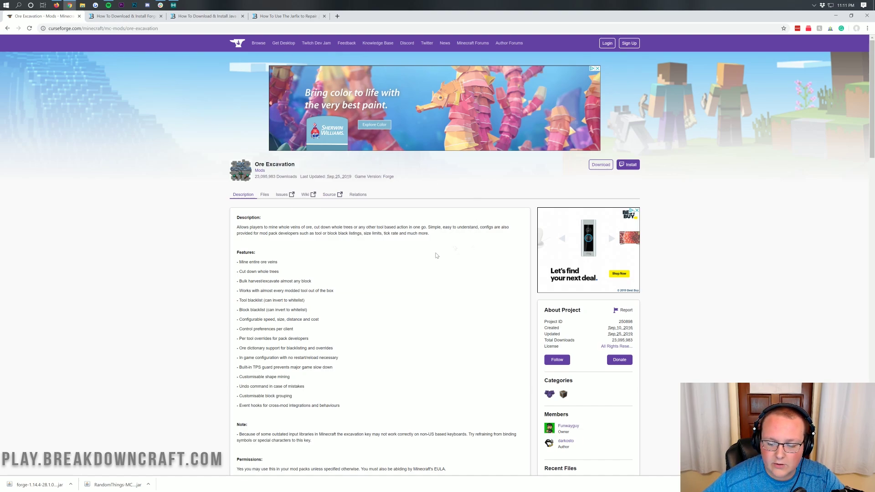
scroll(606, 218, down, 1)
scroll(606, 218, down, 4)
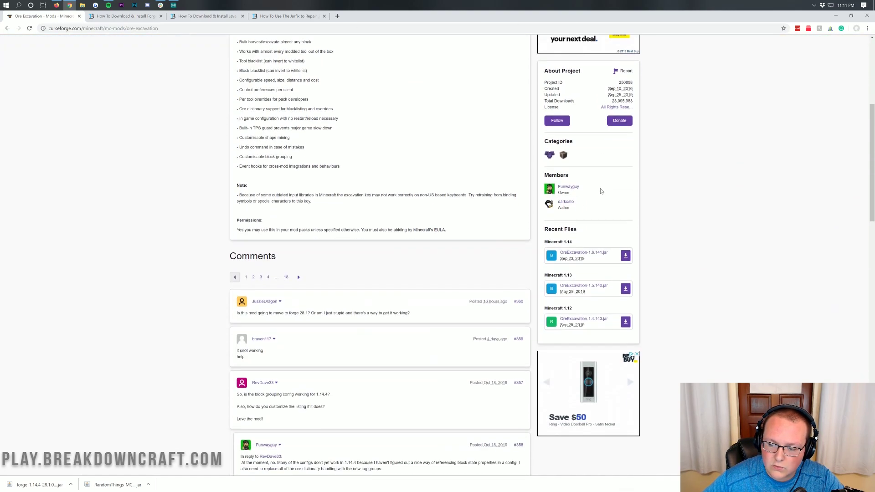
drag(577, 245, 546, 245)
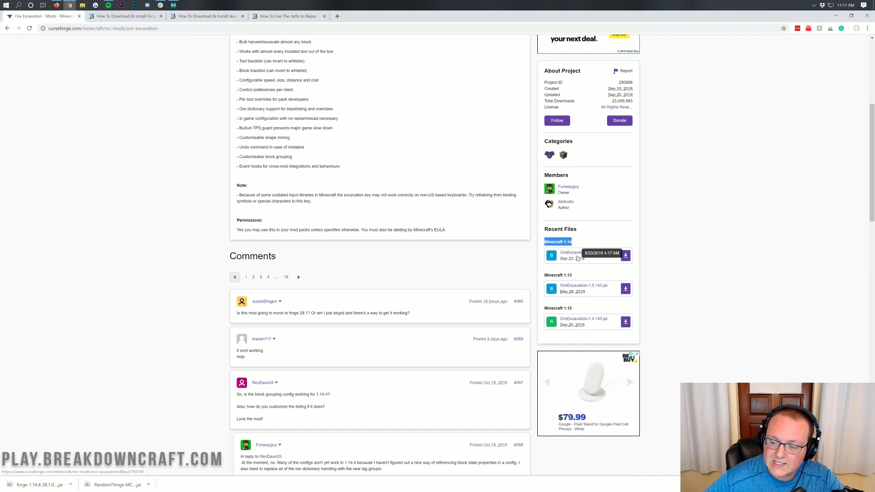
click(563, 272)
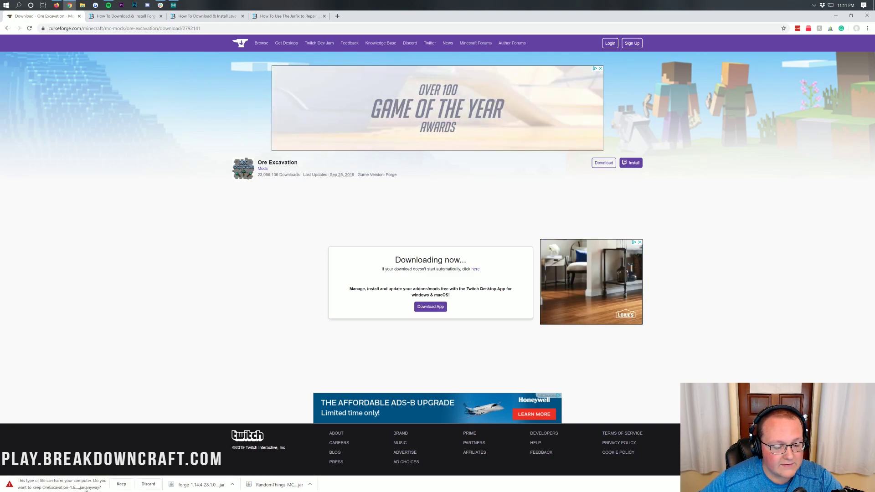
click(122, 485)
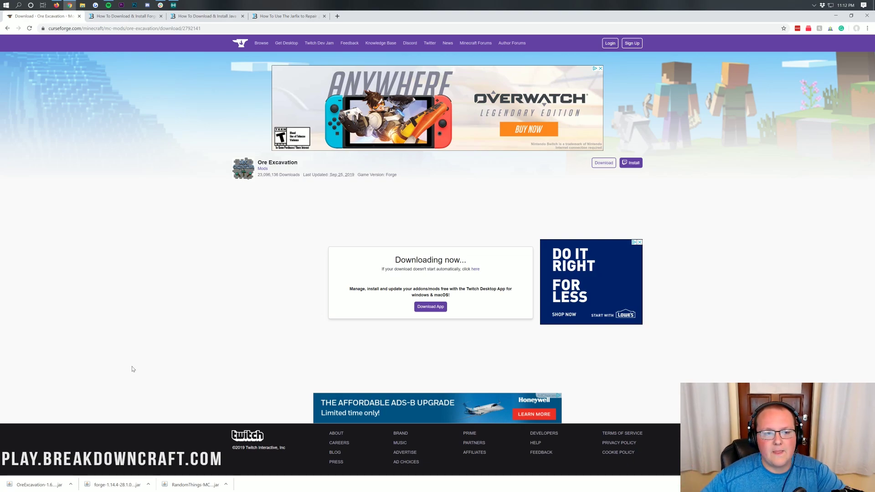
click(135, 16)
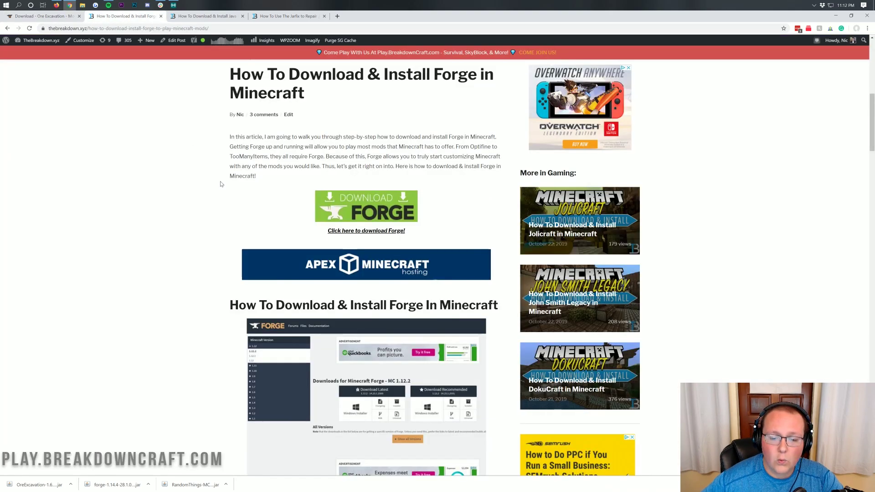
scroll(220, 183, up, 10)
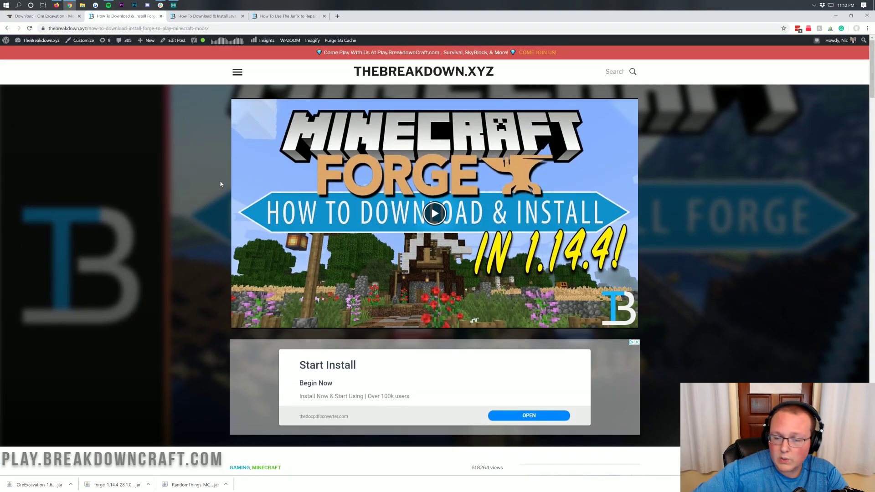
scroll(221, 184, down, 5)
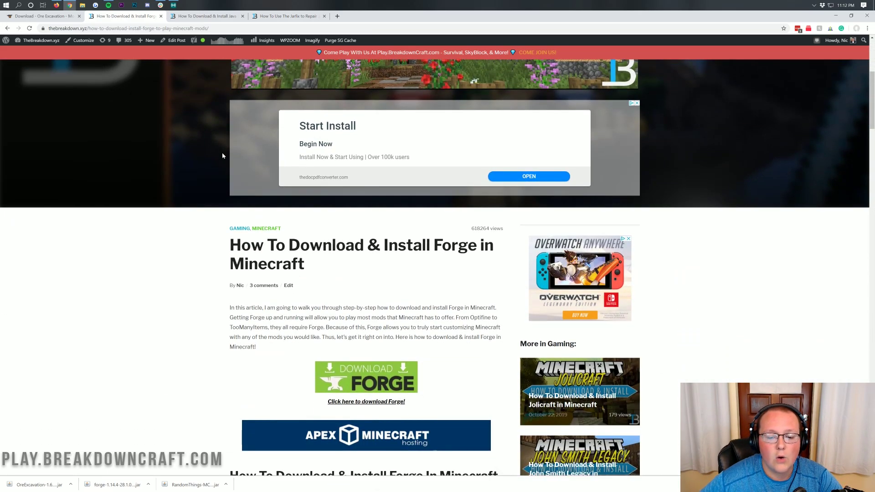
scroll(218, 154, up, 5)
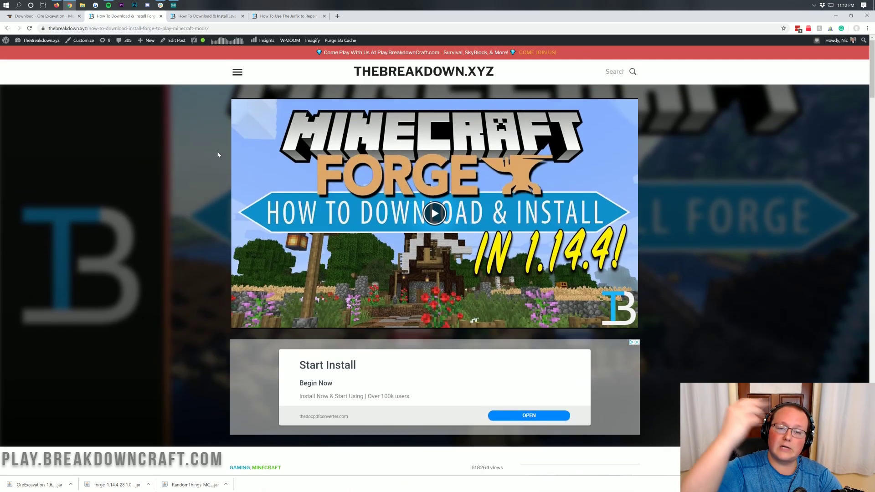
scroll(218, 155, down, 8)
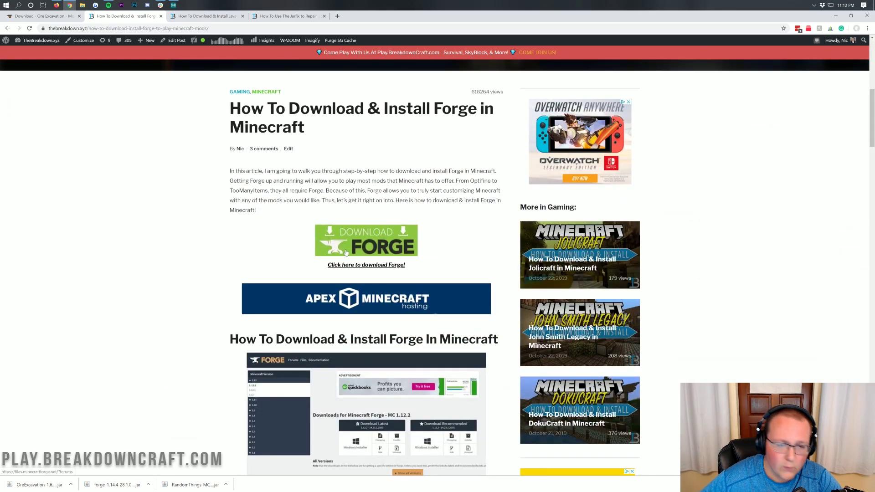
scroll(345, 252, down, 14)
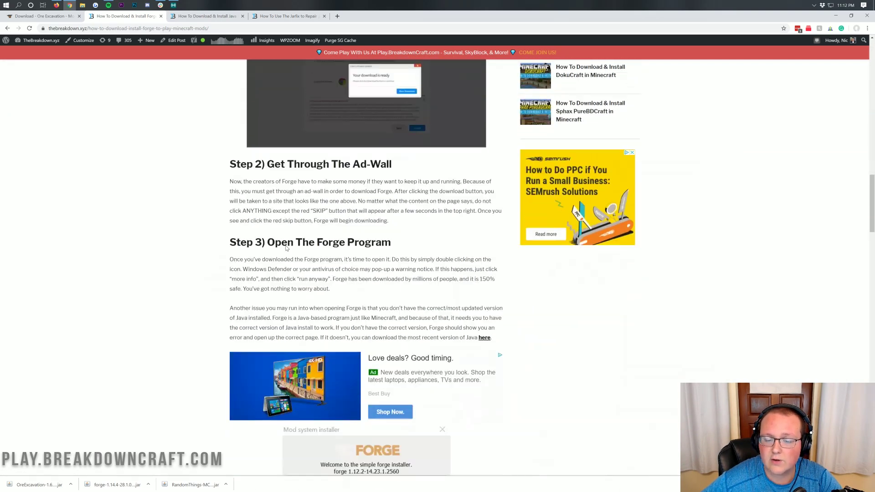
scroll(286, 247, down, 5)
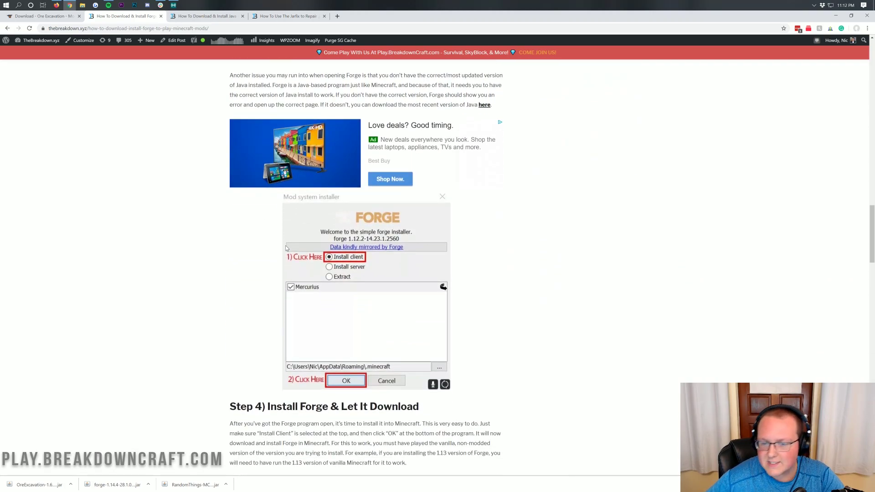
scroll(285, 246, up, 7)
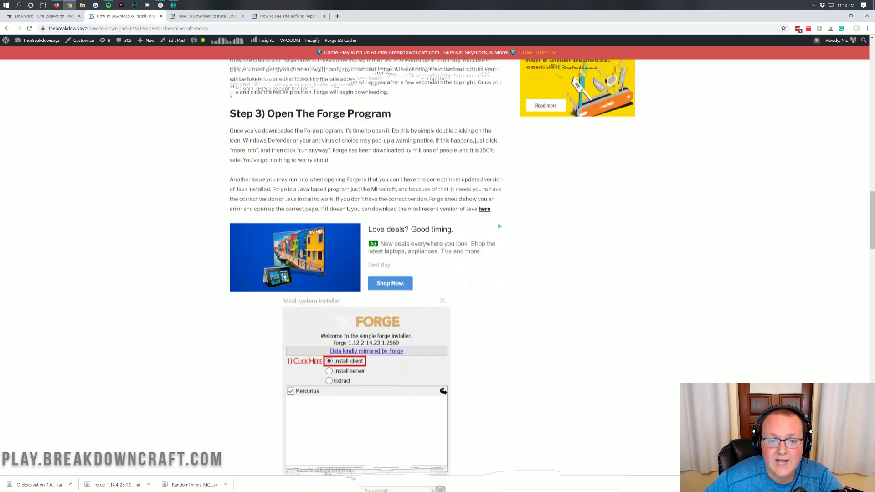
scroll(286, 247, up, 5)
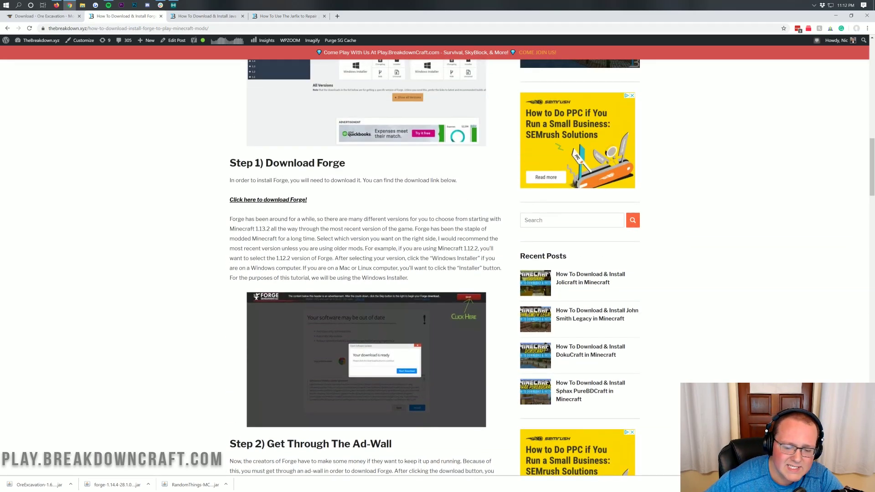
scroll(286, 250, up, 4)
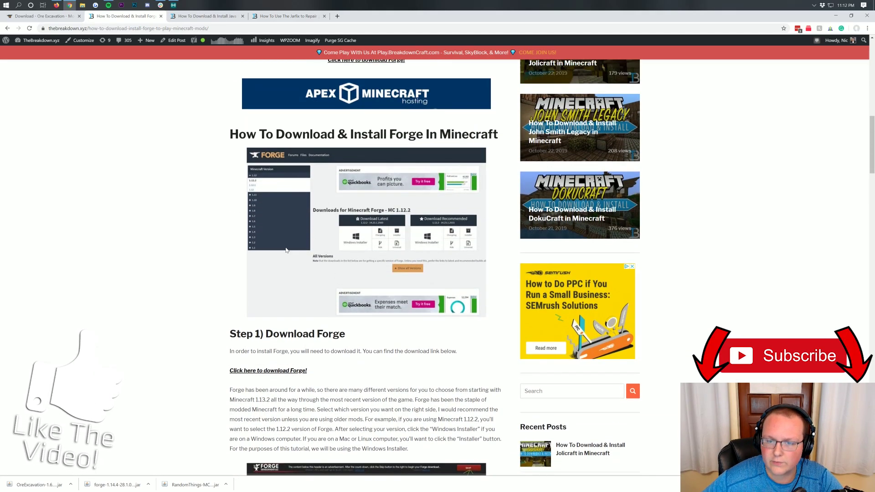
scroll(287, 250, up, 5)
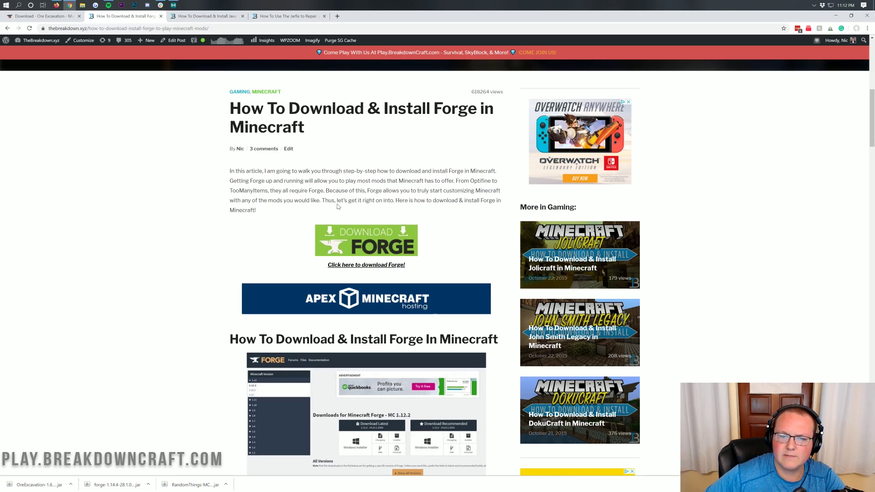
click(344, 241)
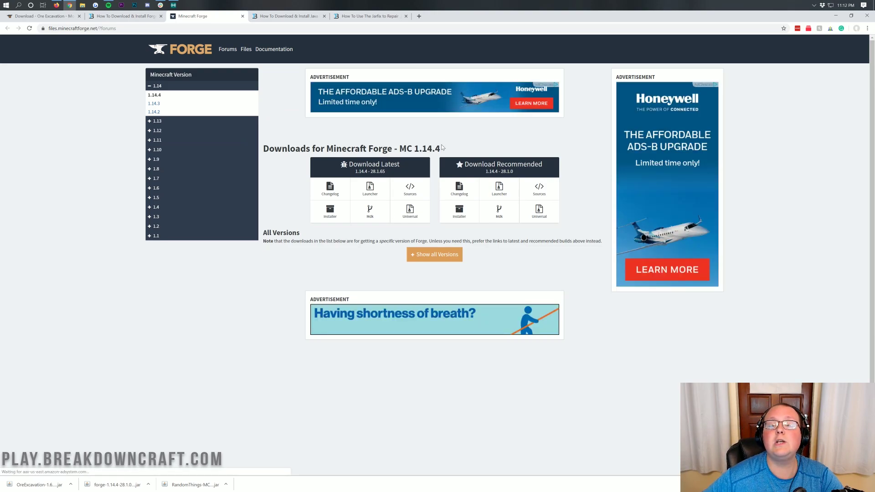
Expand the 1.14 version list and highlight MC 1.14.4 in the downloads heading.
drag(441, 148, 399, 149)
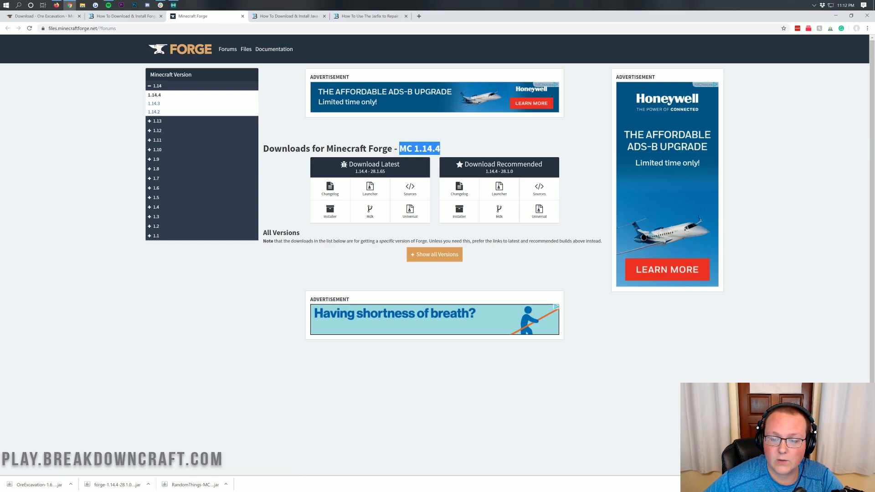
click(410, 143)
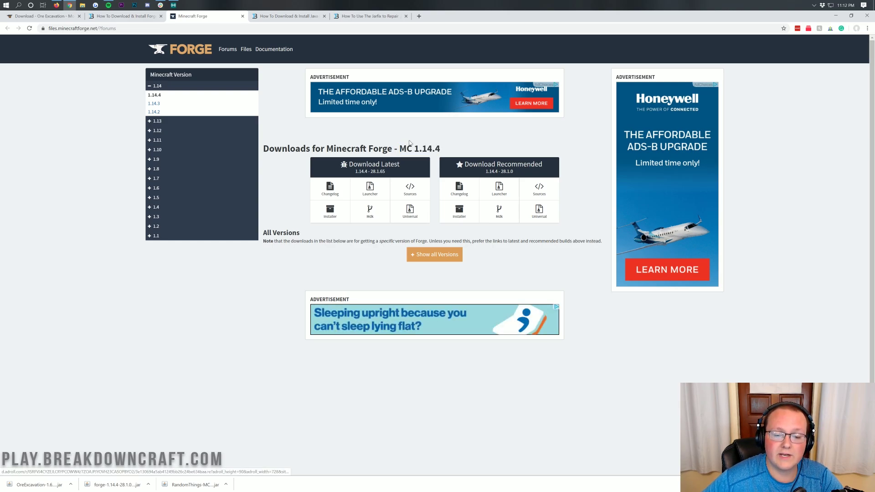
click(157, 86)
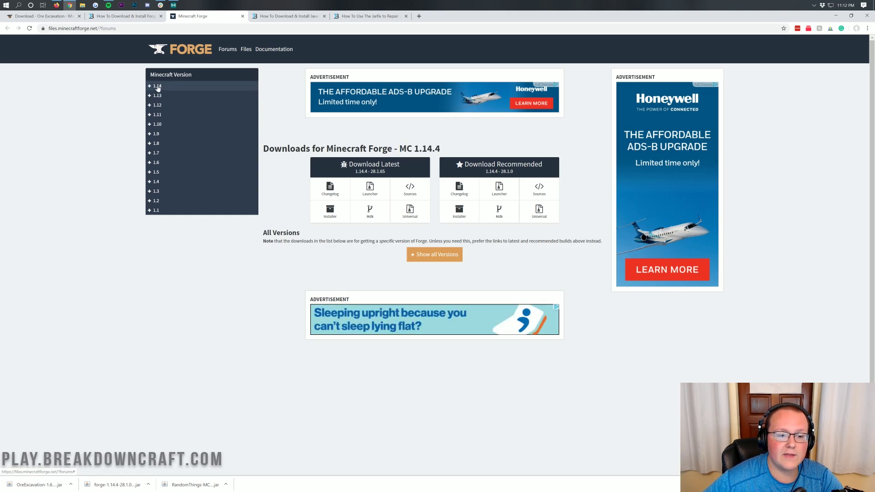
click(157, 87)
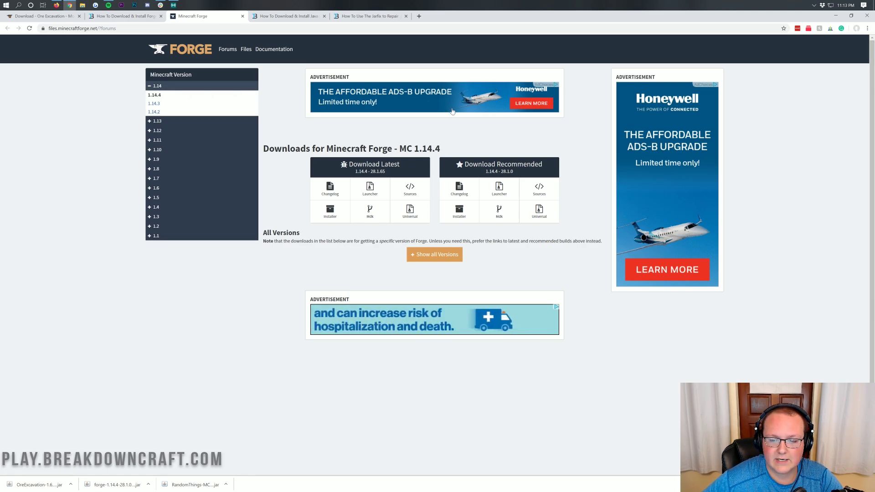
drag(447, 150, 398, 149)
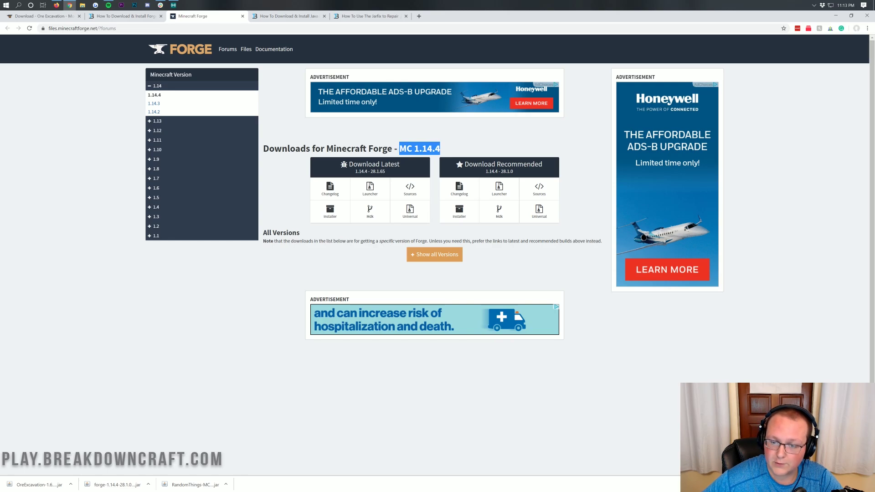
click(316, 172)
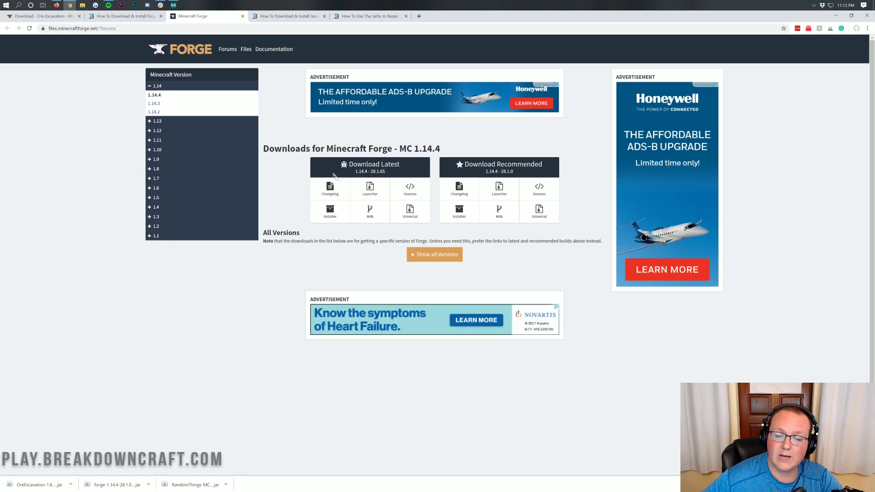
Download and keep the latest Forge 1.14.4 installer, then minimise Chrome.
click(328, 211)
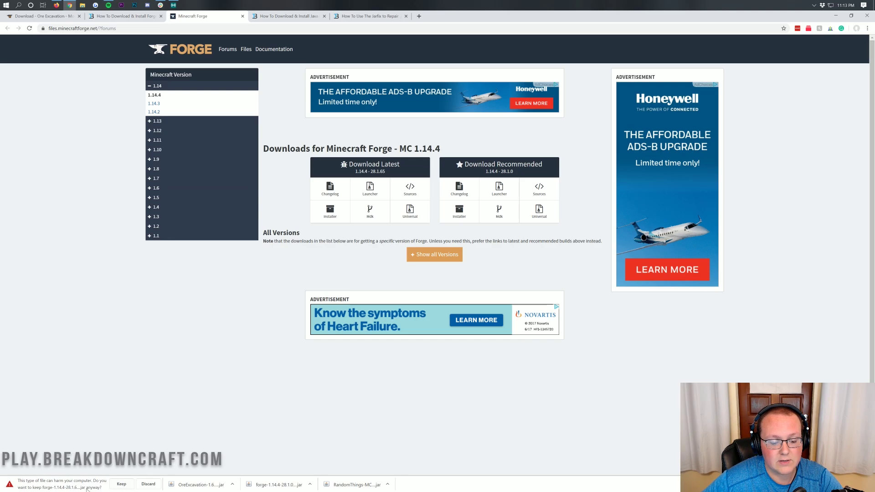
click(121, 485)
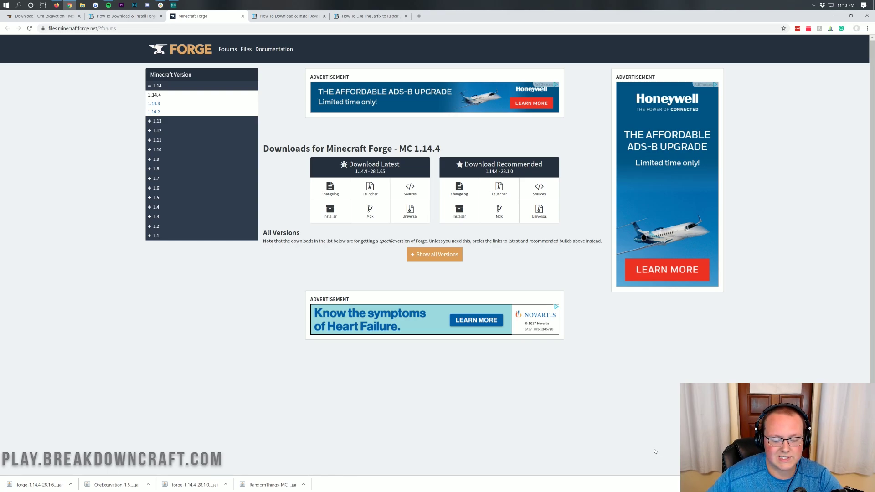
click(833, 17)
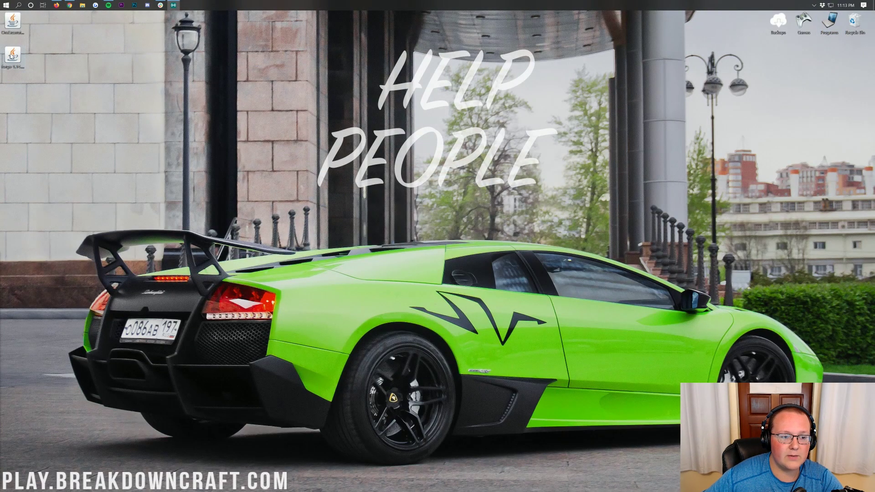
Move the forge installer and OreExcavation jars to the upper middle of the desktop.
drag(13, 55, 268, 91)
drag(12, 21, 370, 89)
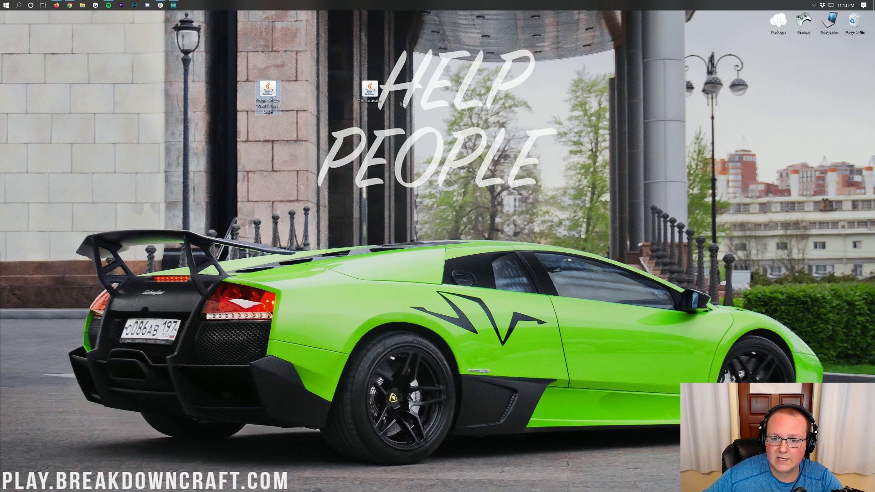
click(370, 90)
click(268, 90)
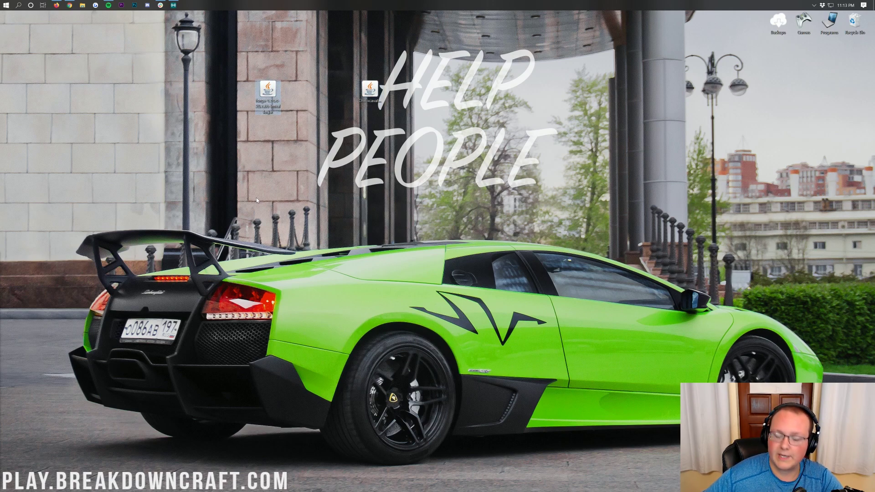
Bring up Open with for the forge installer jar, then dismiss the prompt.
right_click(269, 91)
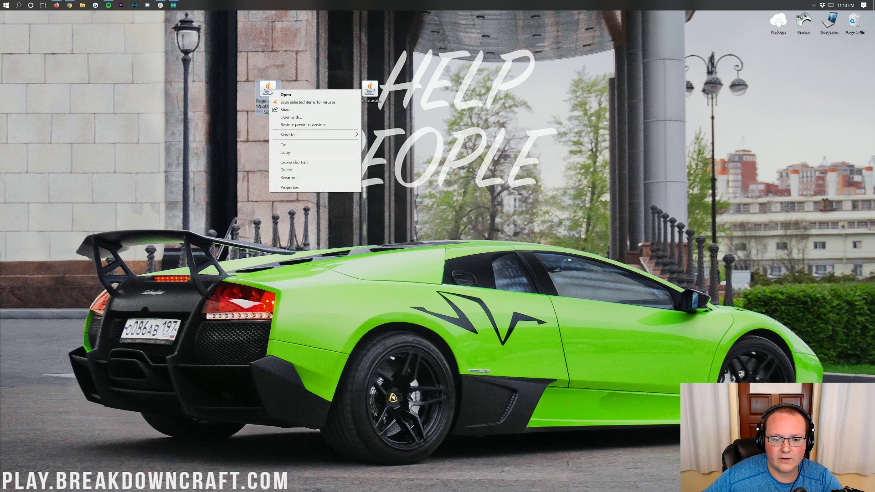
click(296, 120)
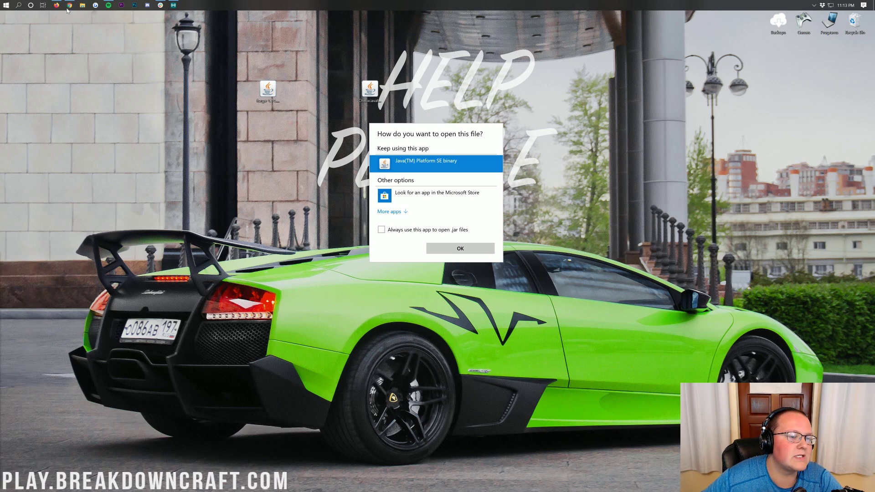
click(234, 186)
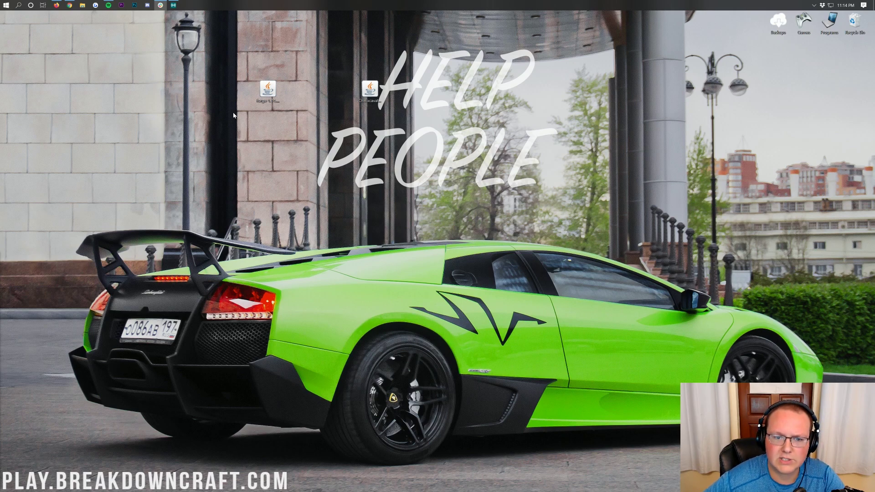
click(268, 92)
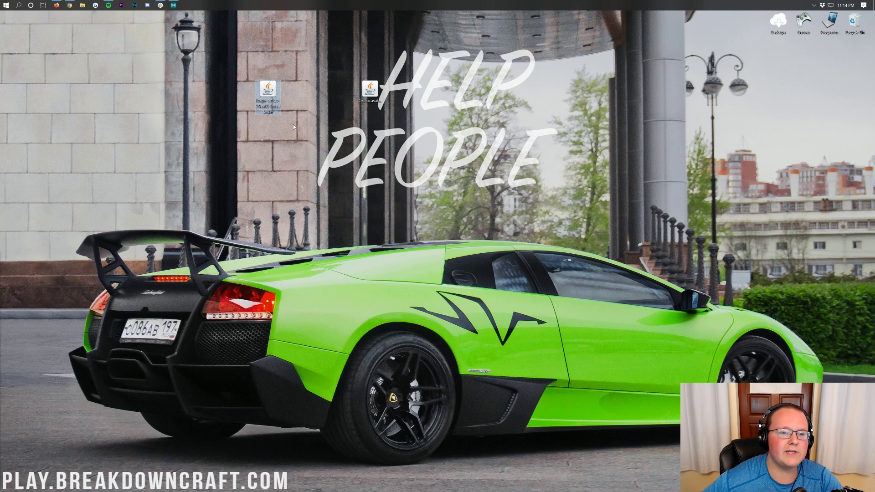
key(alt+Tab)
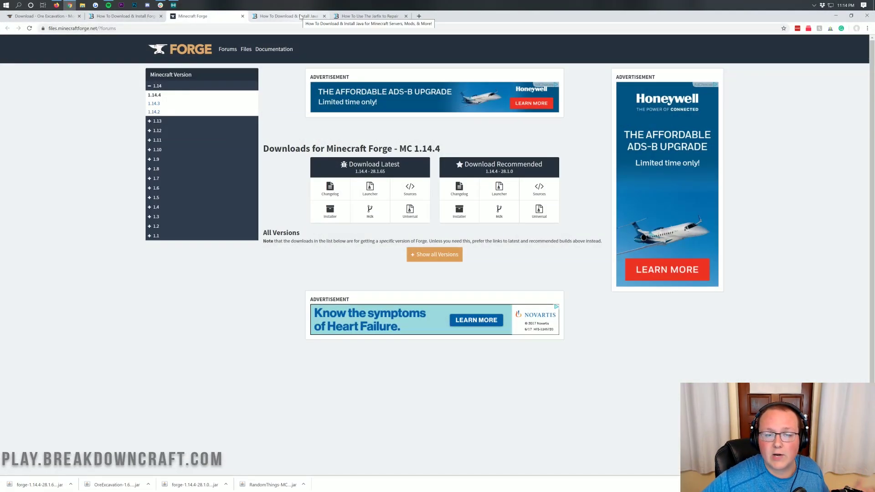
click(300, 17)
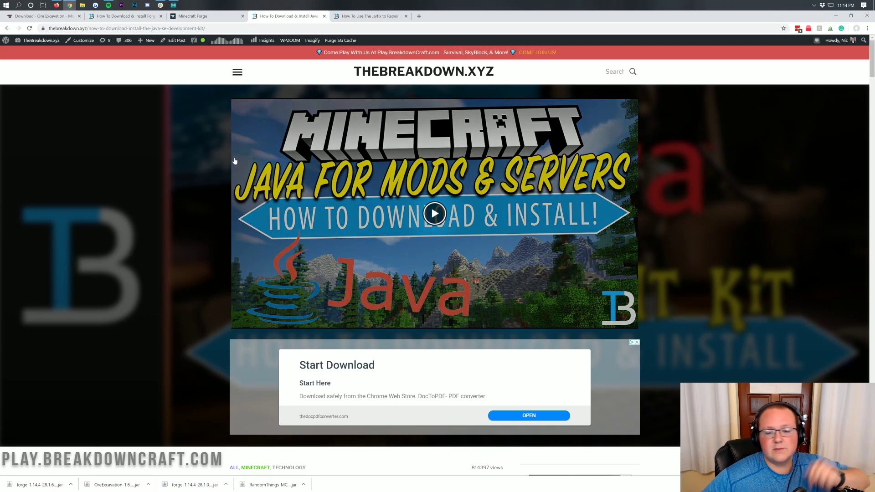
scroll(233, 157, down, 4)
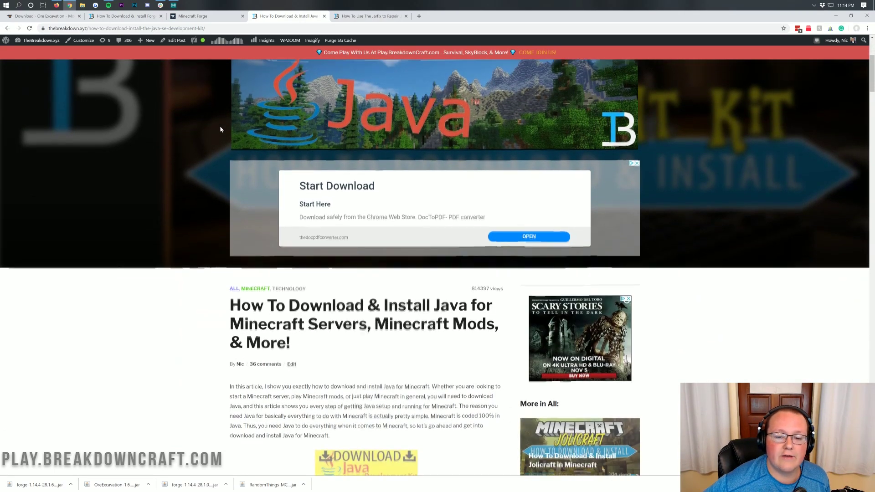
scroll(220, 129, down, 5)
scroll(364, 183, up, 1)
drag(374, 127, 494, 128)
click(440, 142)
scroll(372, 209, down, 2)
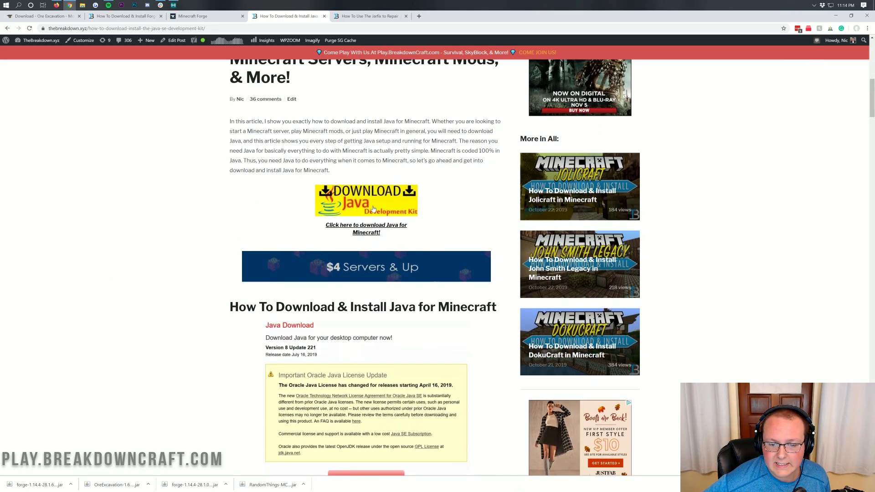
scroll(373, 207, down, 1)
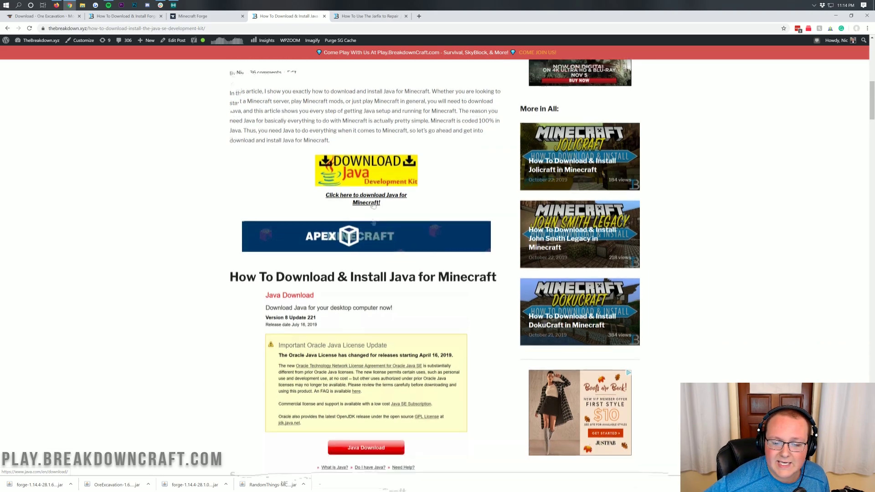
scroll(373, 206, down, 15)
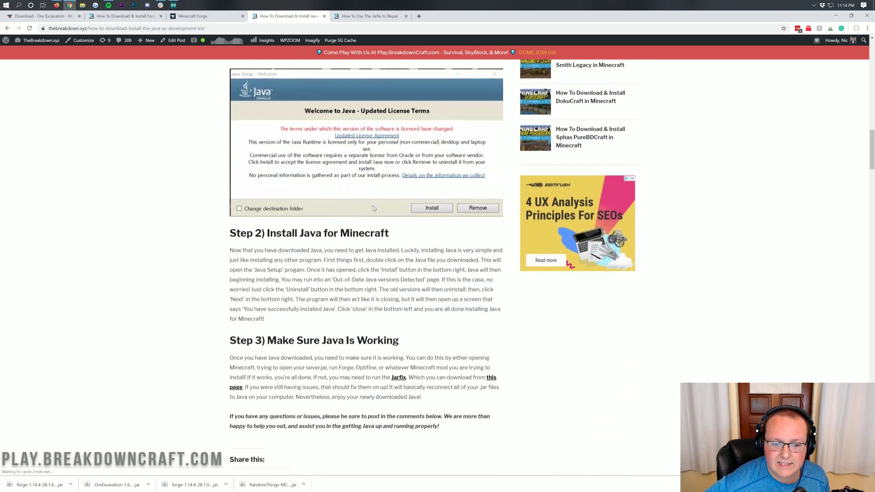
scroll(372, 209, down, 4)
scroll(373, 209, up, 15)
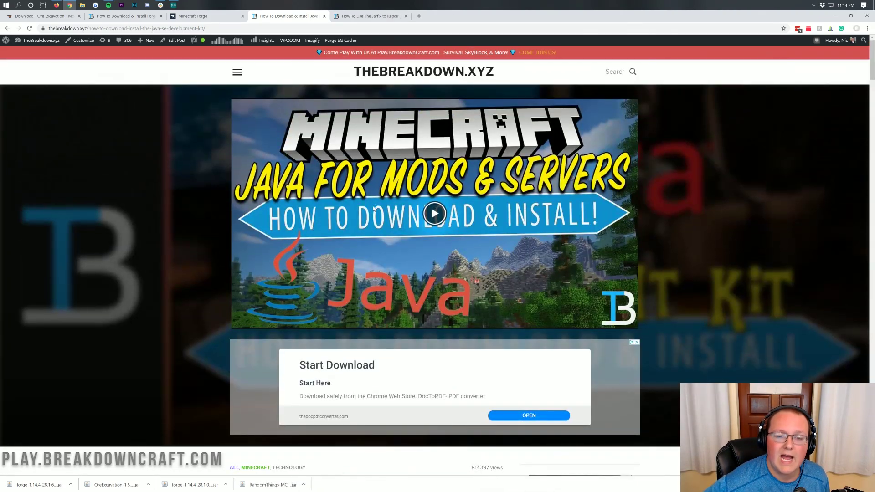
click(343, 18)
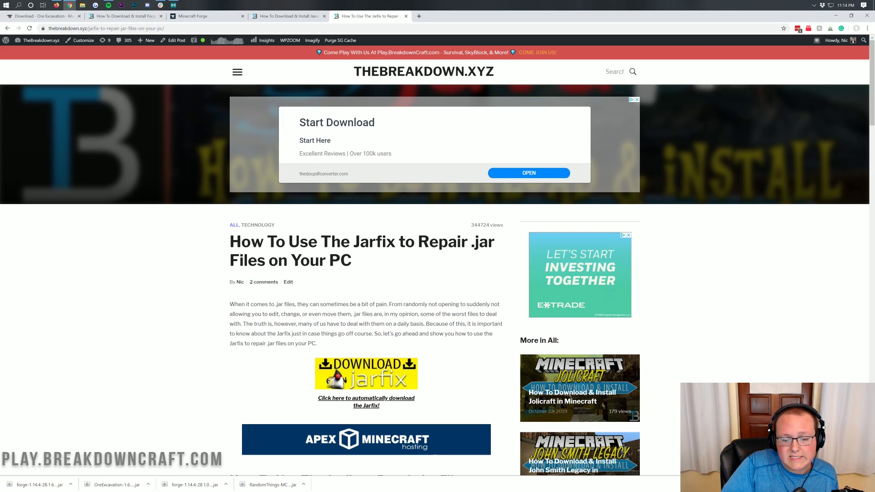
scroll(399, 283, down, 13)
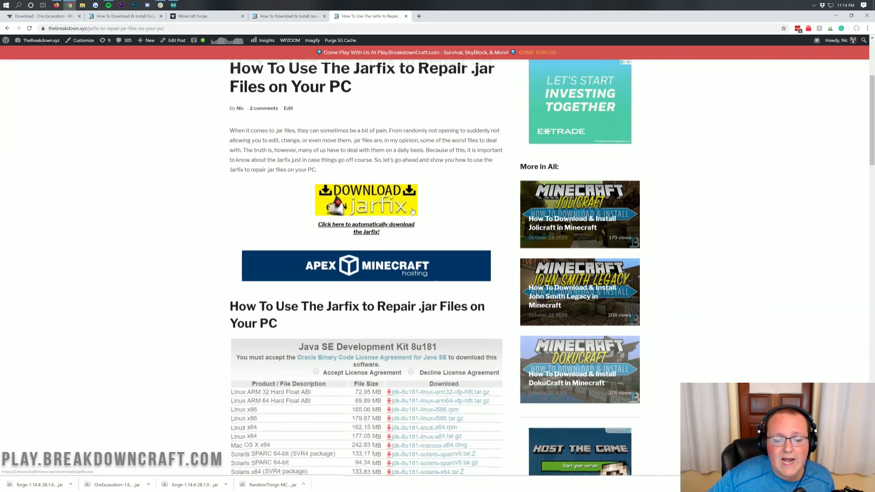
scroll(411, 112, up, 6)
scroll(412, 113, up, 5)
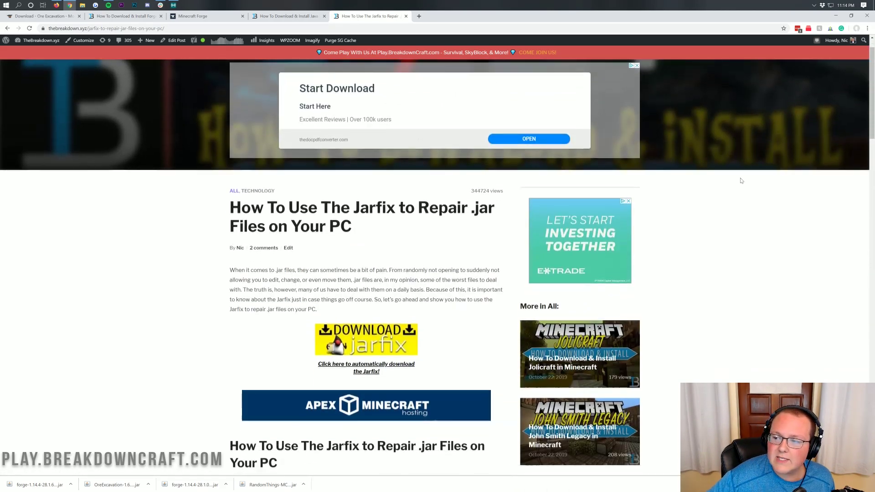
click(836, 15)
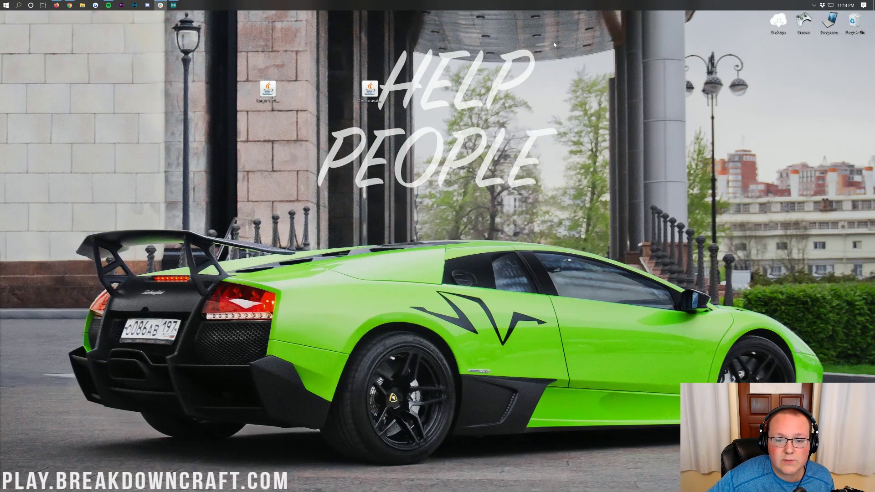
Open the forge jar with Java and install the 1.14.4-forge-28.1.65 client profile.
right_click(274, 83)
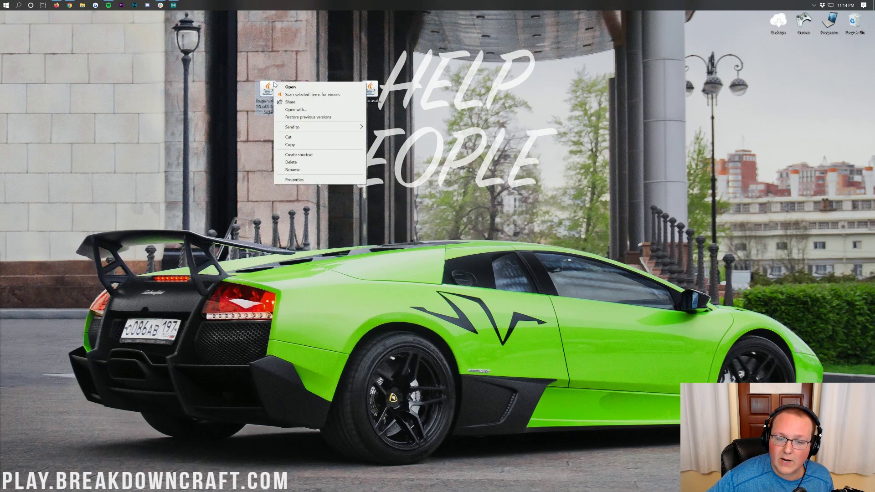
click(285, 109)
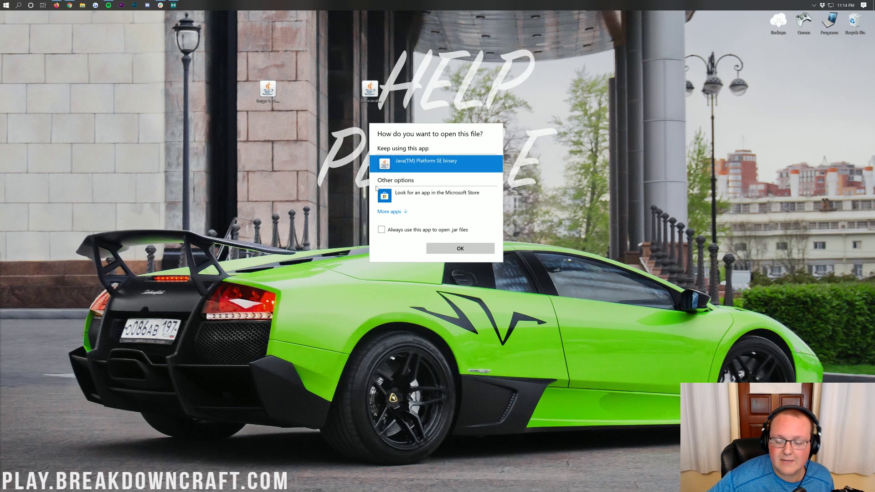
click(480, 248)
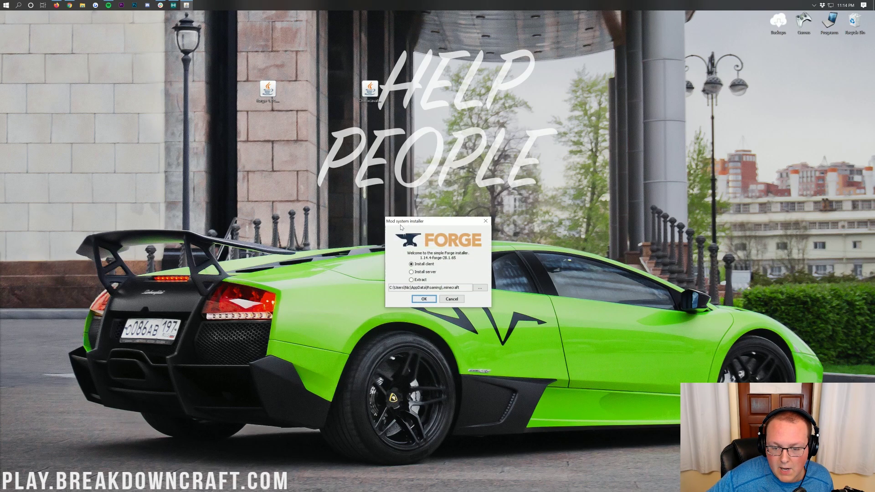
click(412, 264)
click(413, 301)
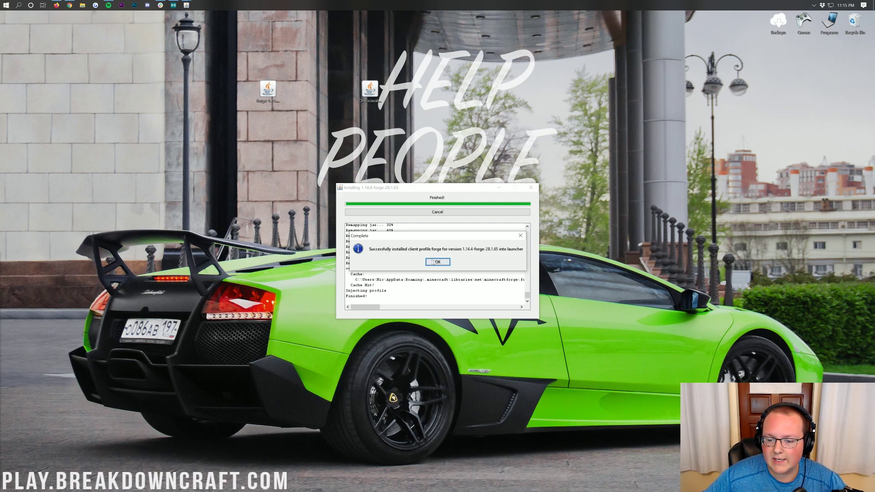
click(433, 262)
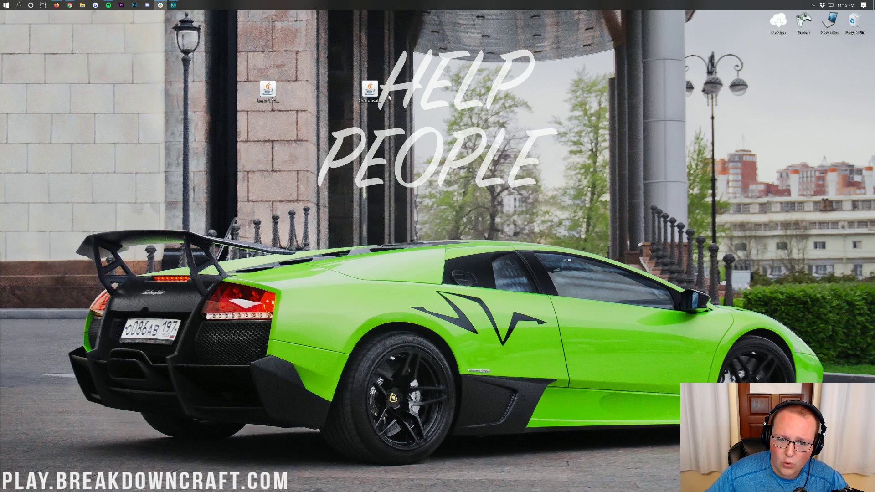
click(370, 92)
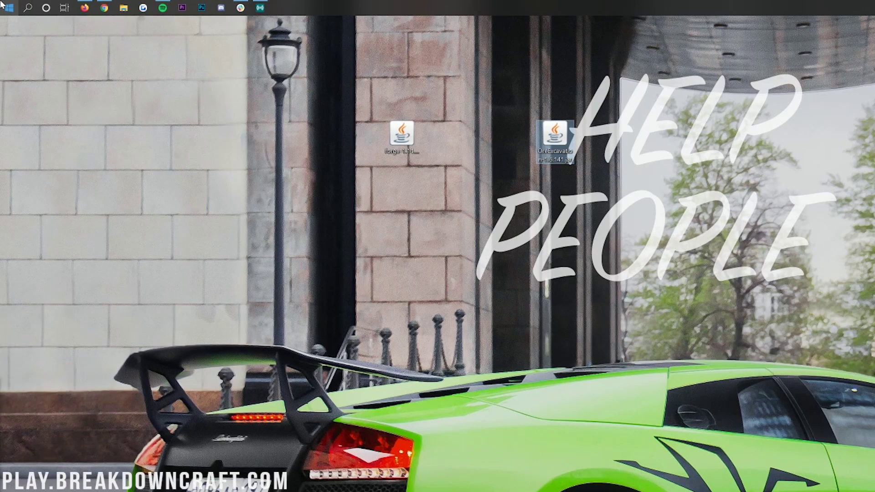
Open Run from the Start search and replace its Open entry with %appdata%.
click(2, 3)
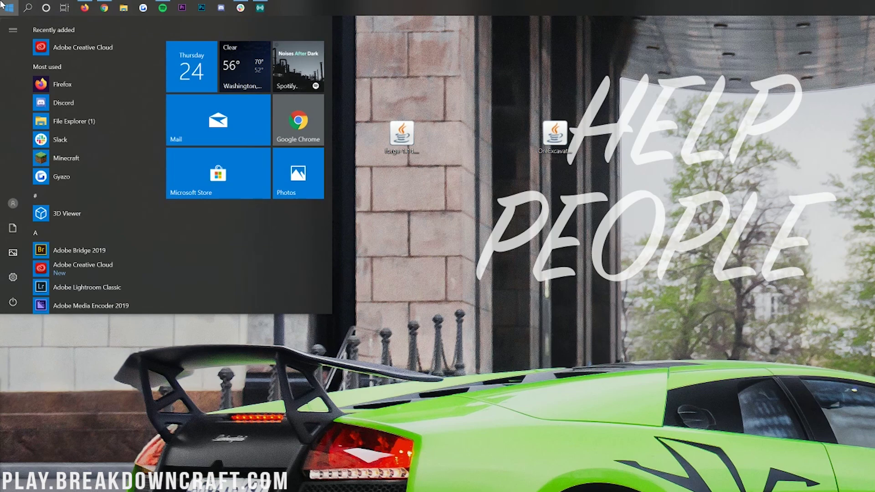
text(run)
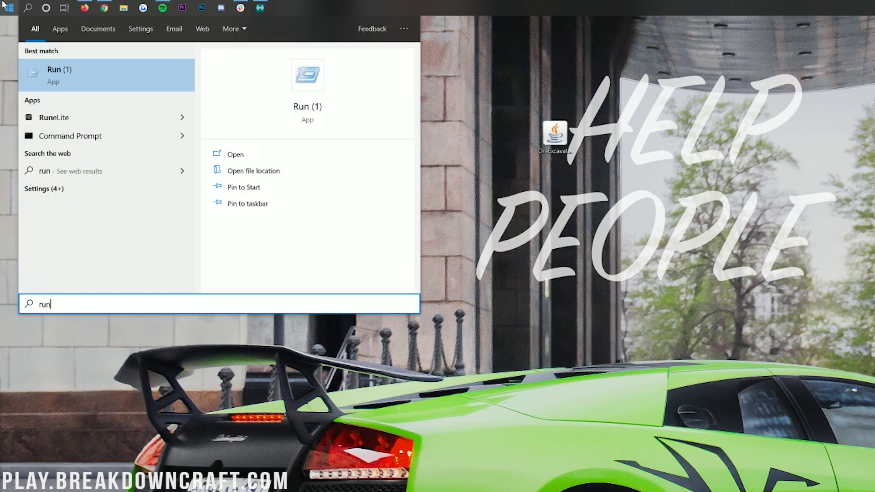
click(83, 71)
drag(70, 29, 87, 50)
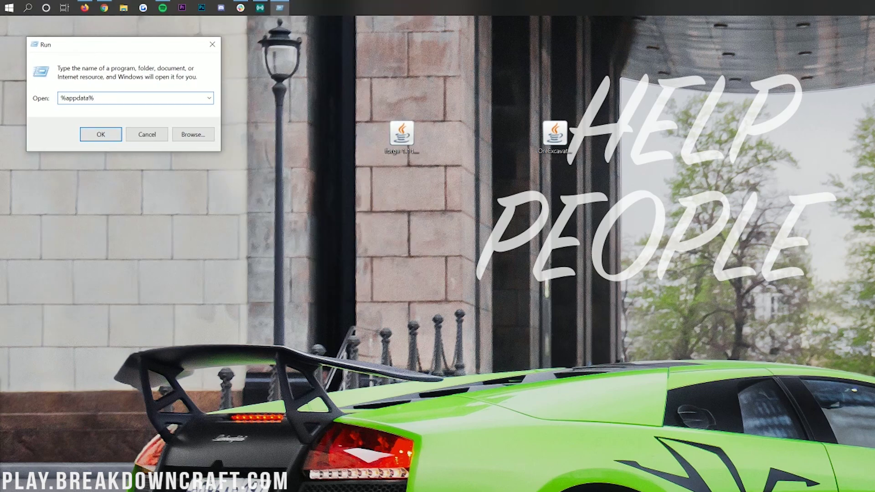
key(ctrl+a)
key(BackSpace)
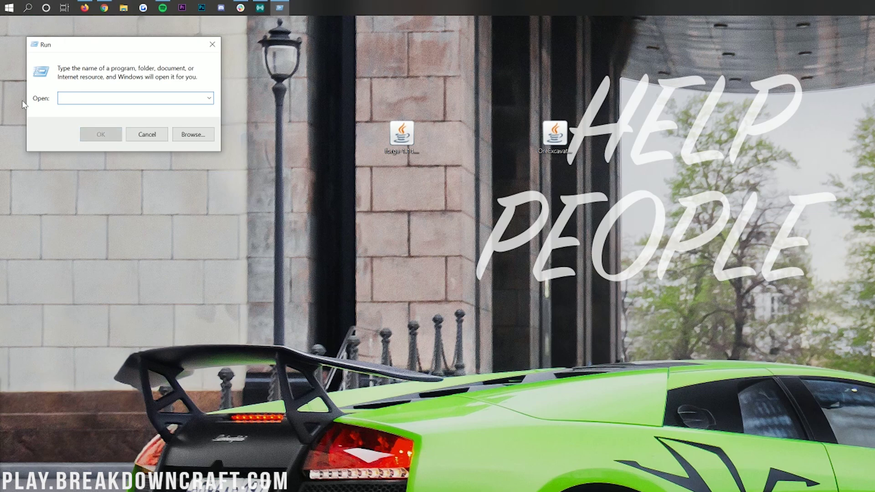
text(%appdata)
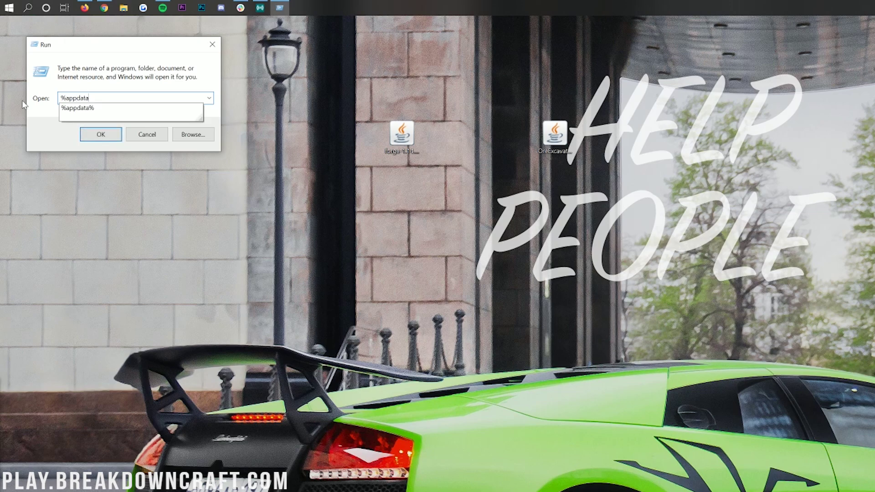
text(%)
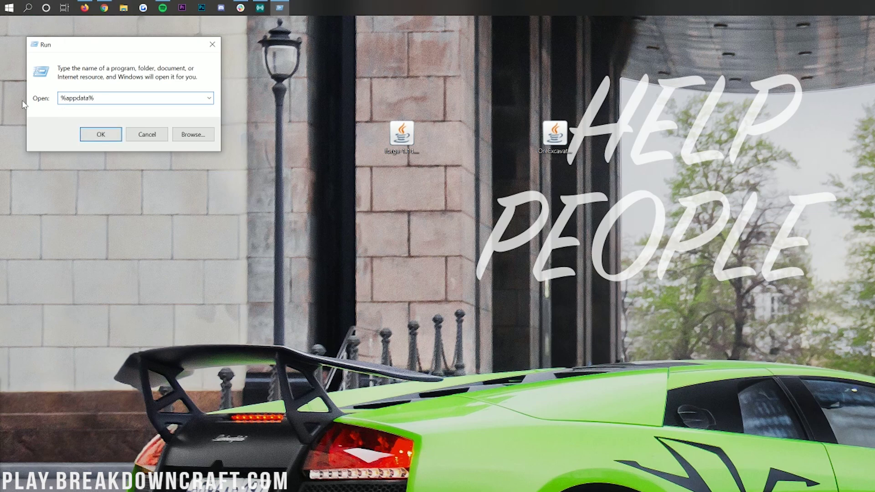
key(ctrl+a)
click(96, 137)
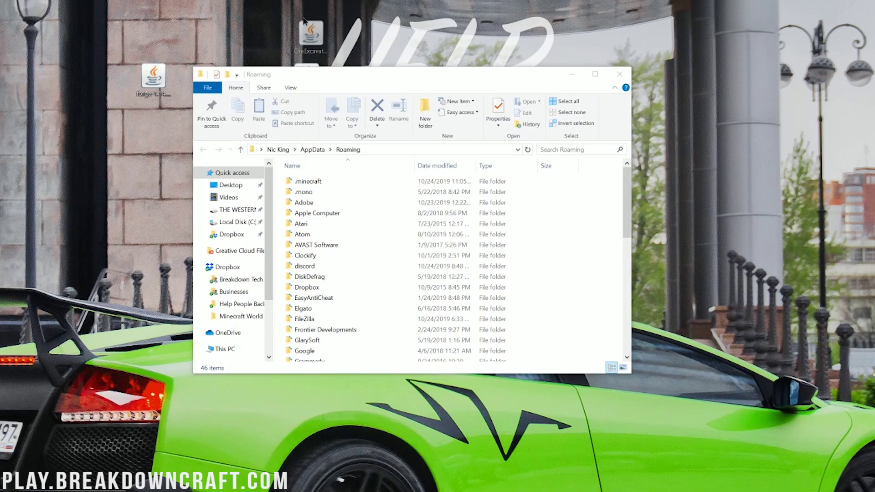
Open .minecraft in Roaming and delete its old mods folder to the Recycle Bin.
click(305, 21)
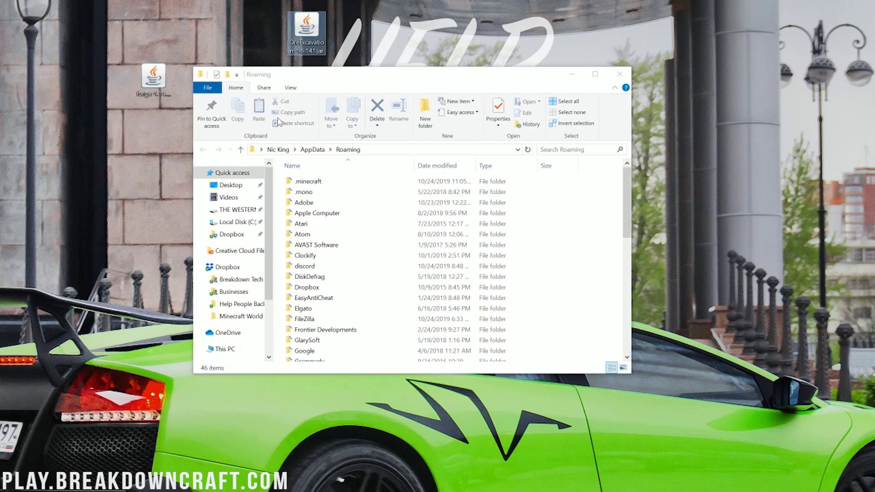
double_click(309, 181)
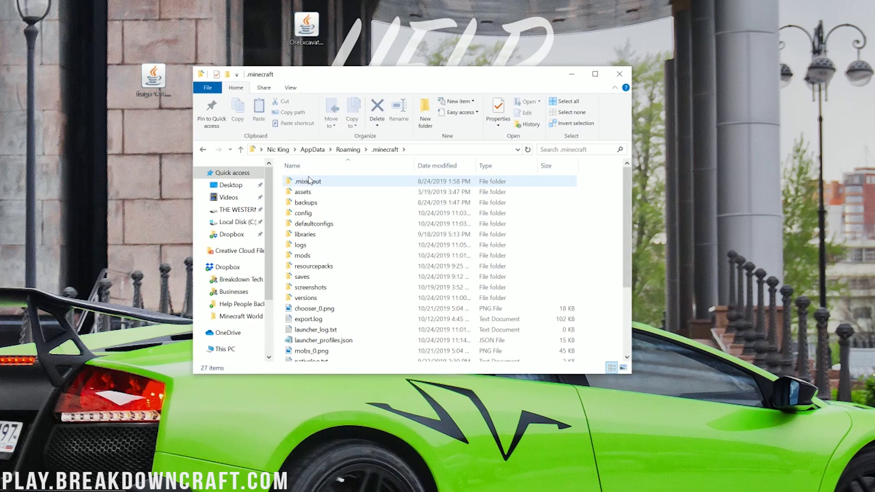
click(309, 256)
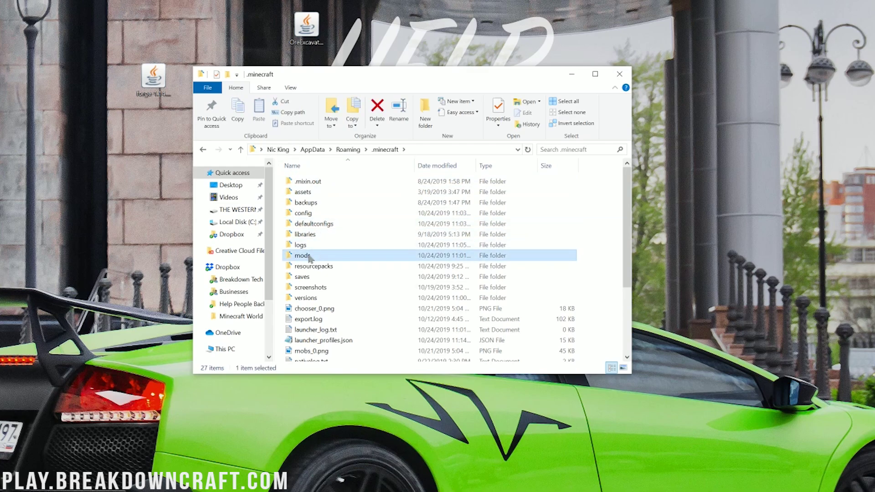
right_click(310, 258)
click(338, 446)
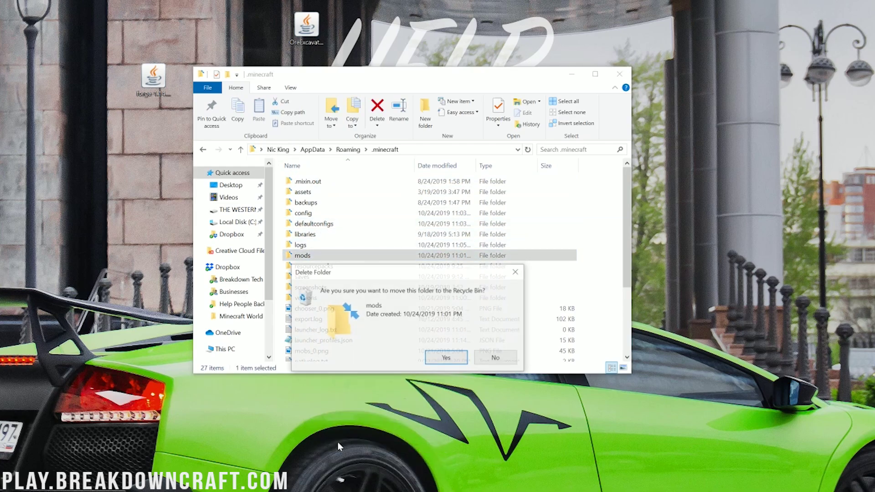
key(Return)
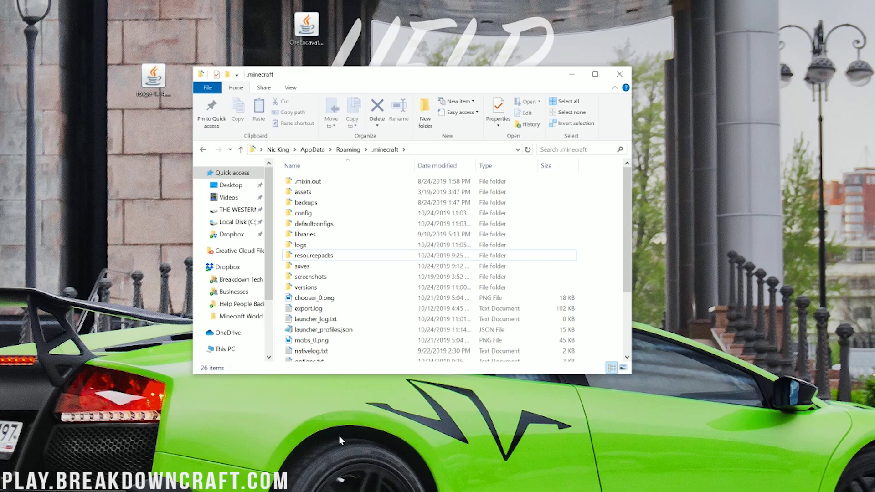
Create a new folder named mods inside .minecraft.
click(278, 168)
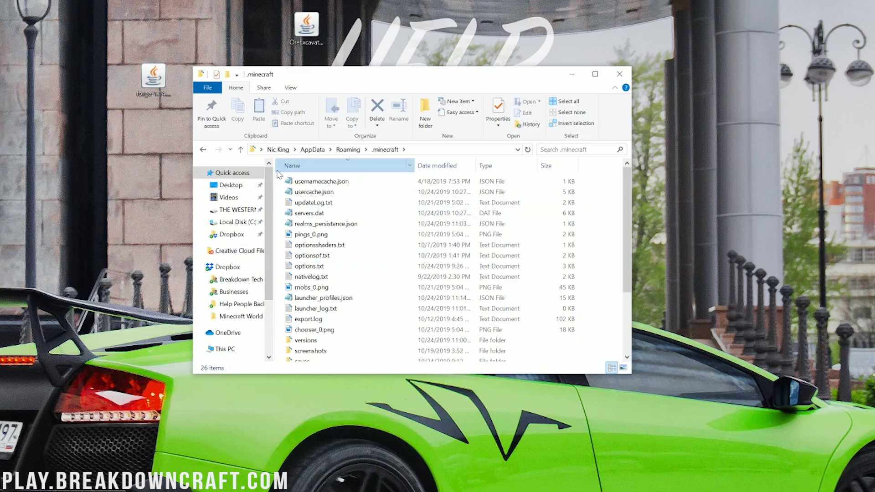
click(278, 170)
right_click(282, 191)
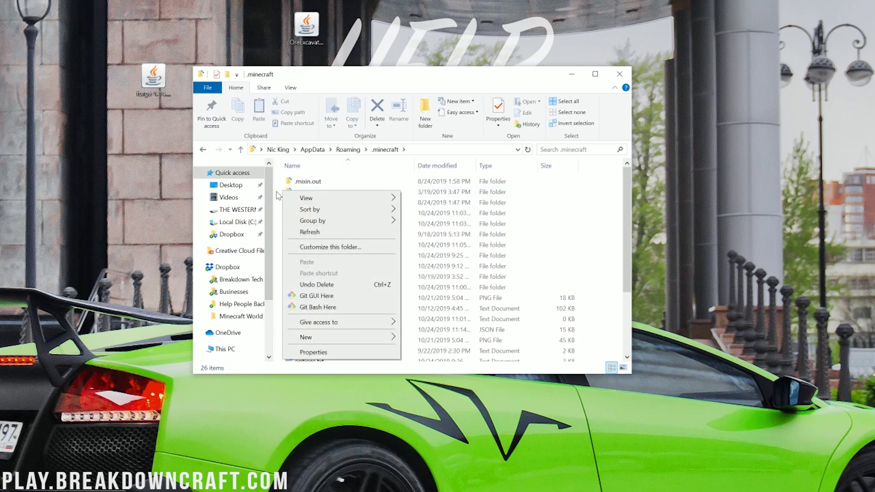
mouse_move(326, 337)
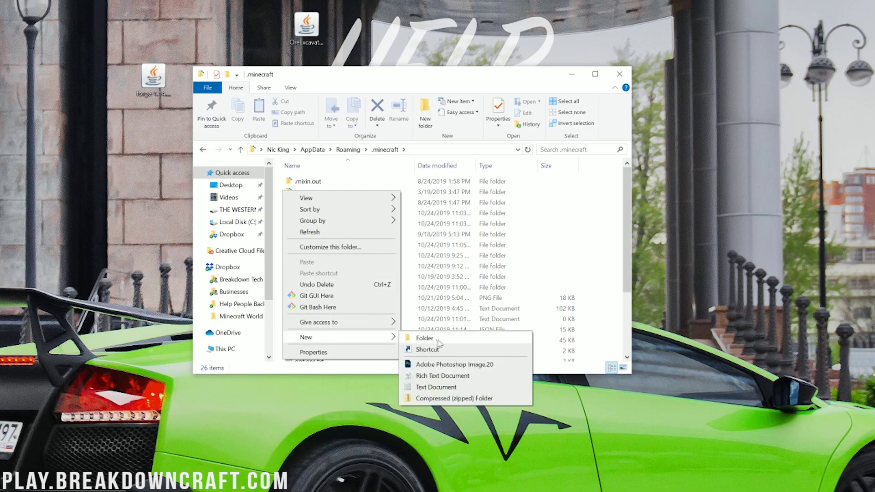
click(436, 340)
text(mods)
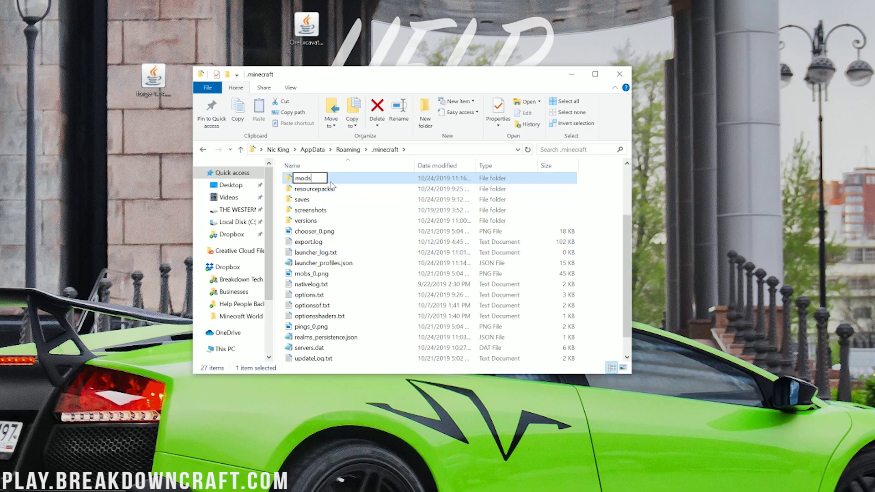
key(Return)
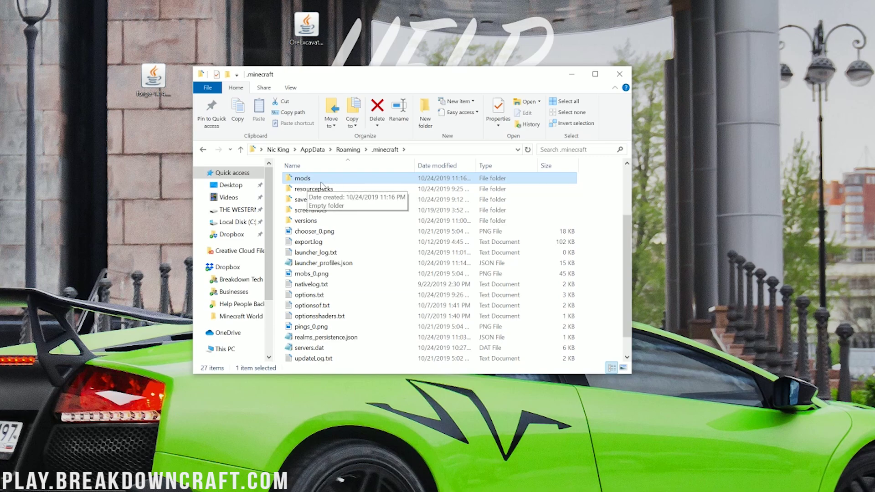
Drag OreExcavation-1.6.141.jar from the desktop into the empty mods folder and close Explorer.
double_click(321, 182)
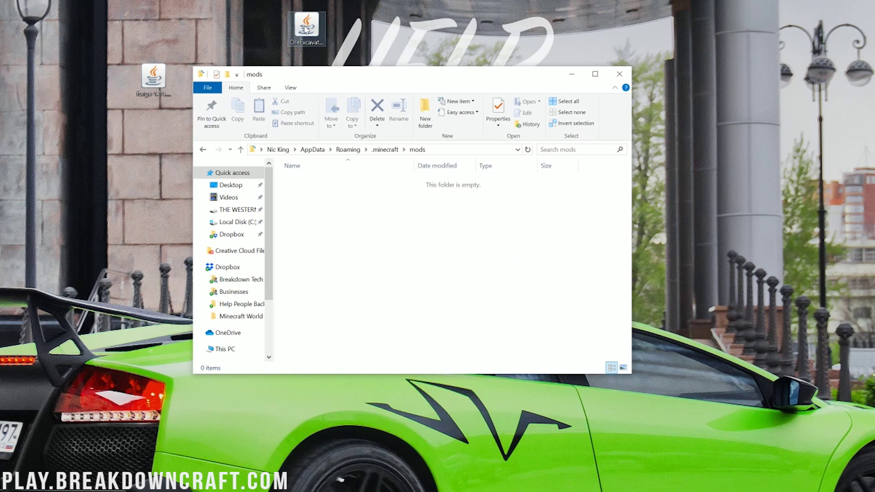
drag(307, 29, 455, 261)
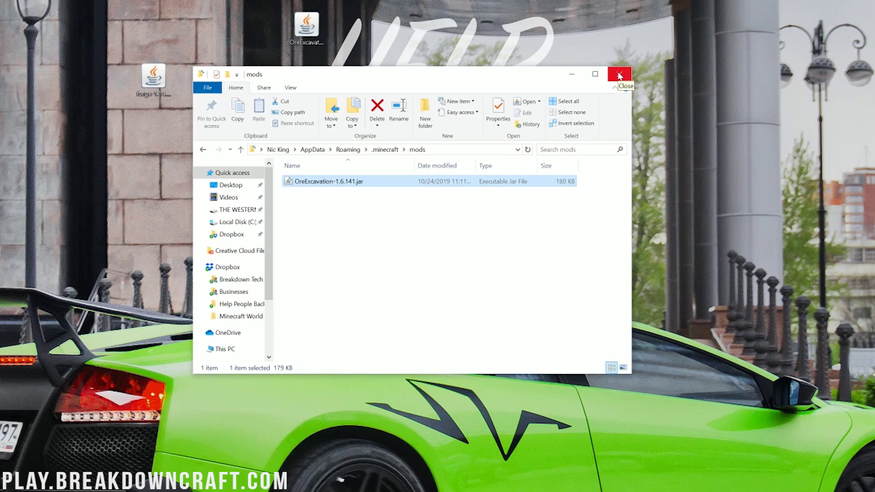
click(620, 76)
key(super)
Launch Minecraft Launcher by searching 'mine' and close the game-crashed error.
text(mine)
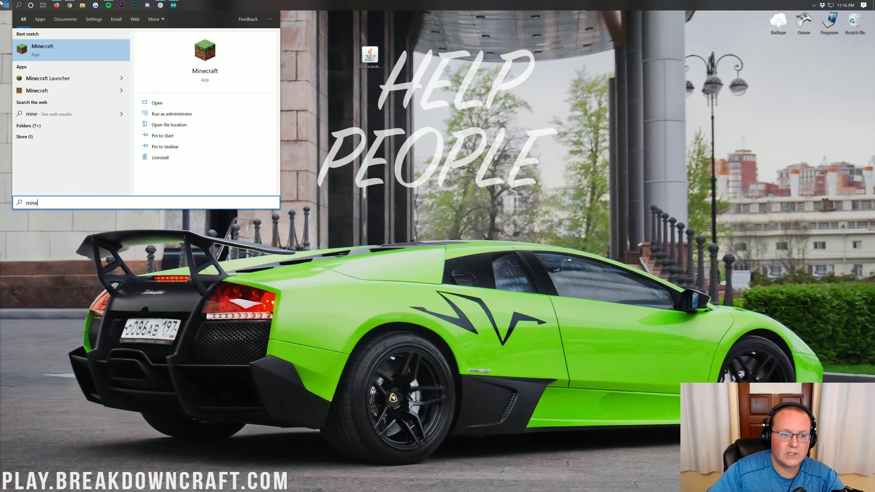
key(Return)
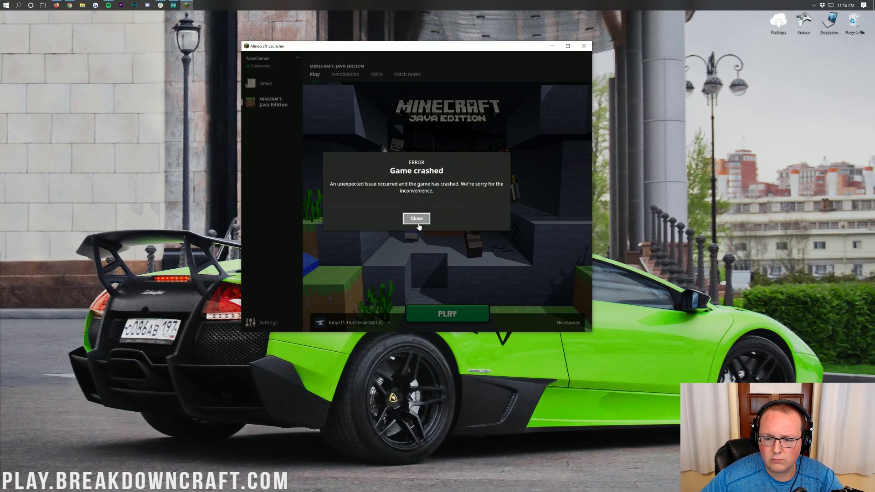
click(417, 219)
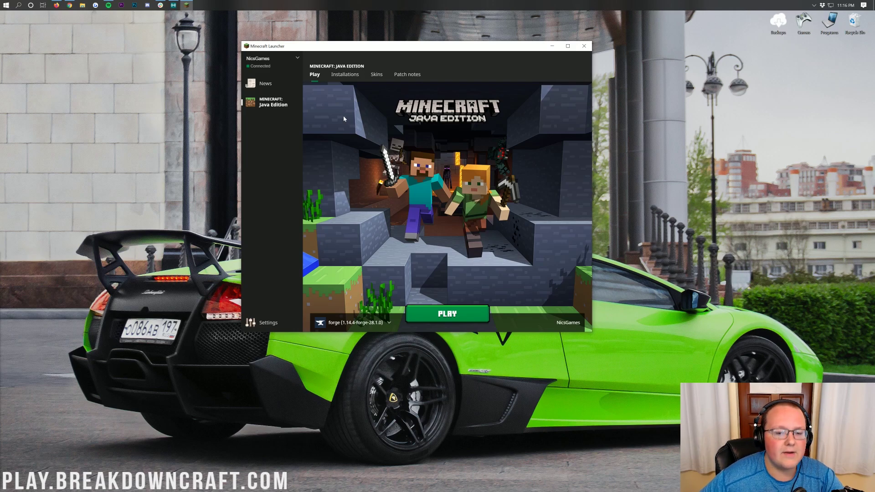
Keep forge 1.14.4 selected in the profile dropdown and go to Installations.
click(370, 323)
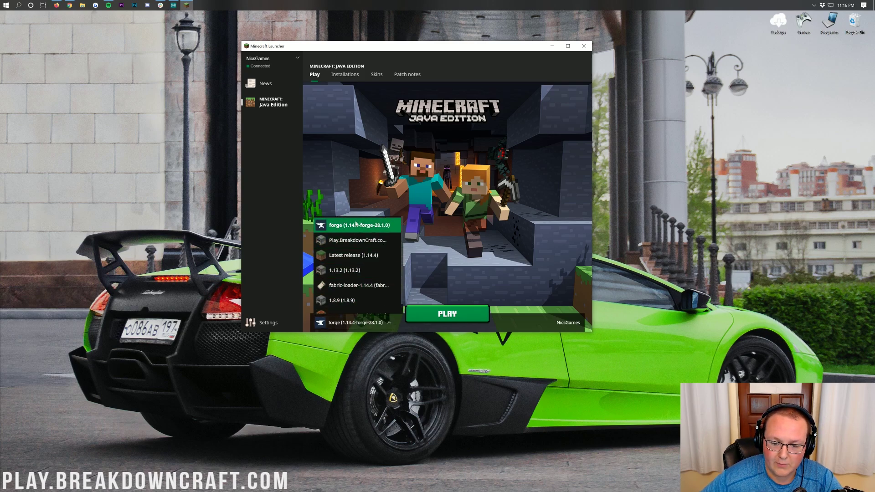
scroll(358, 273, down, 1)
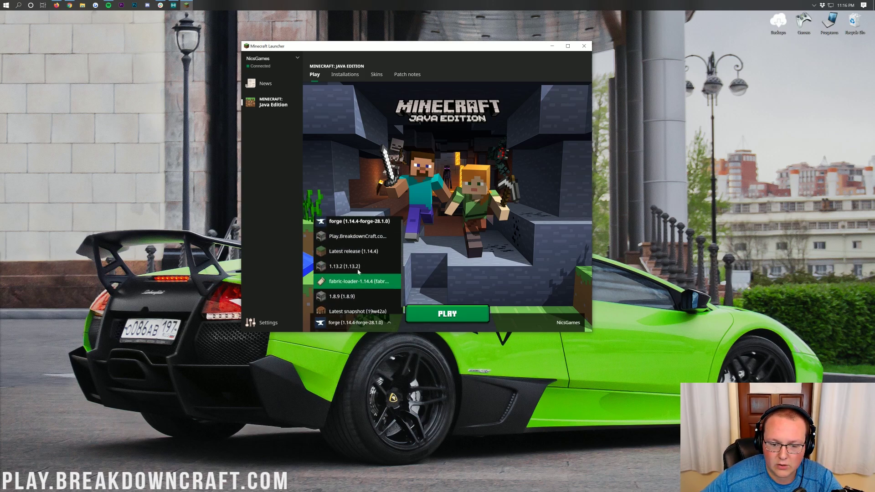
scroll(357, 255, up, 1)
click(350, 232)
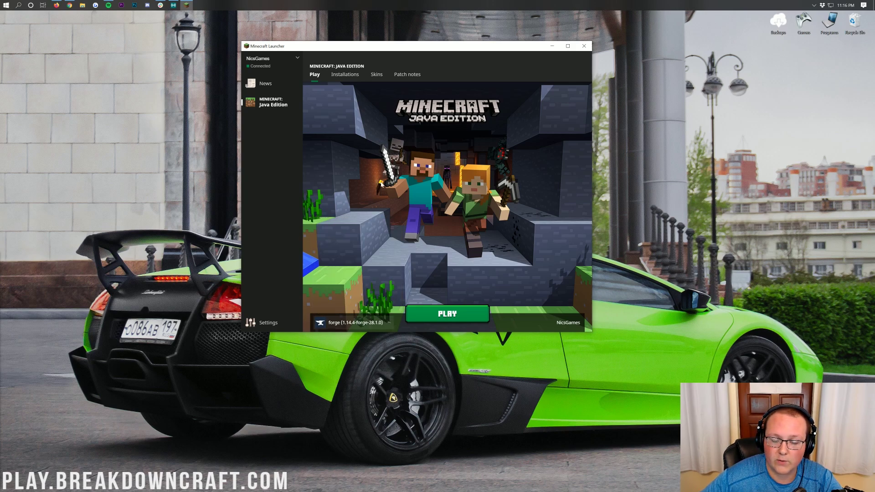
click(332, 77)
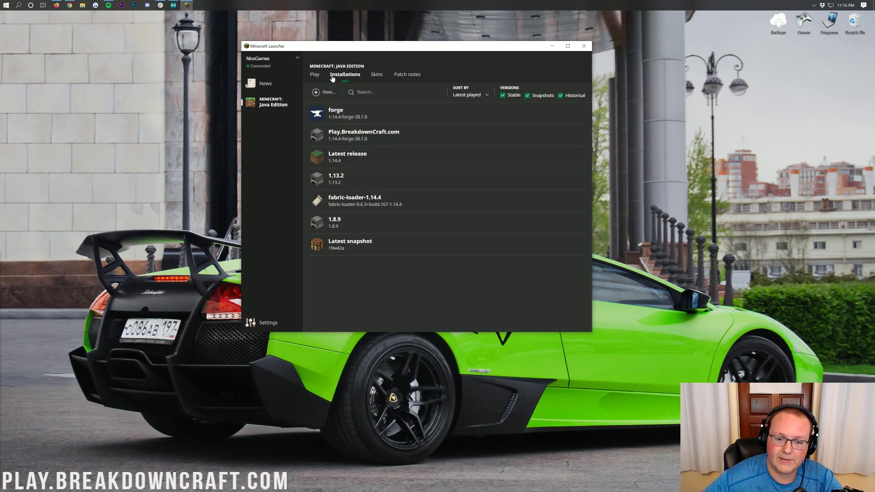
Start a new installation named Play.BreakdownCraft.com with 1920x1080 resolution.
click(580, 134)
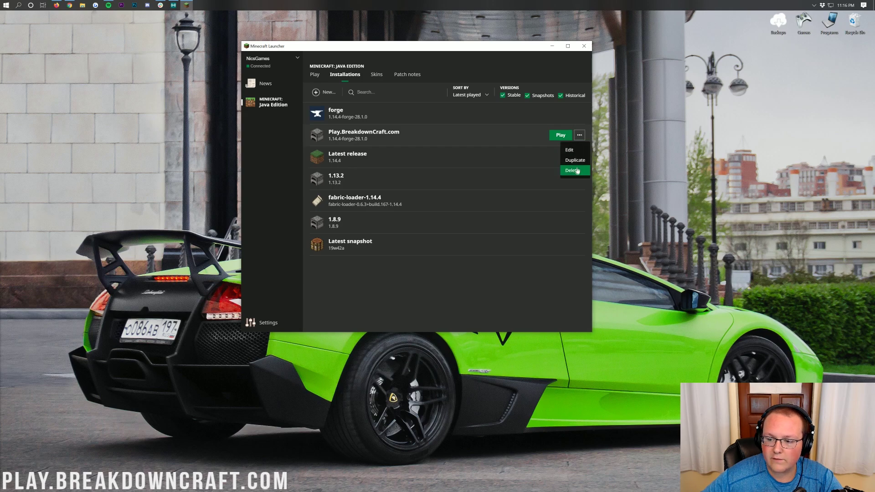
click(577, 171)
key(Escape)
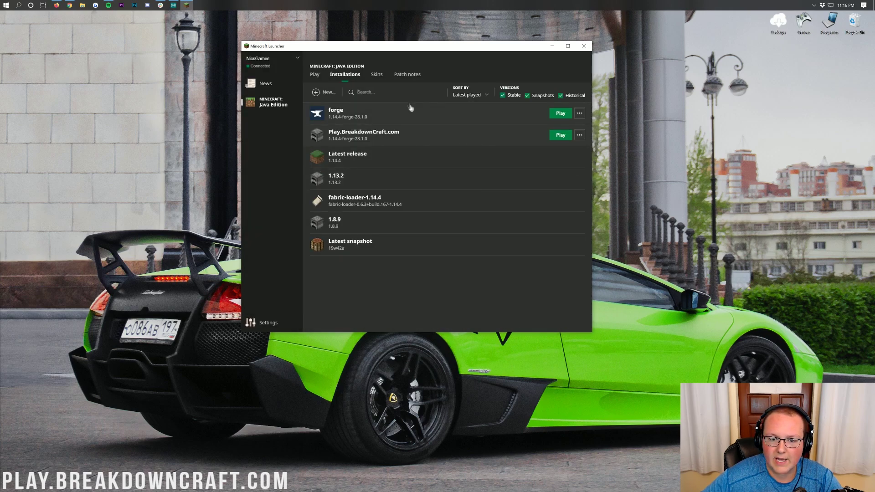
click(335, 93)
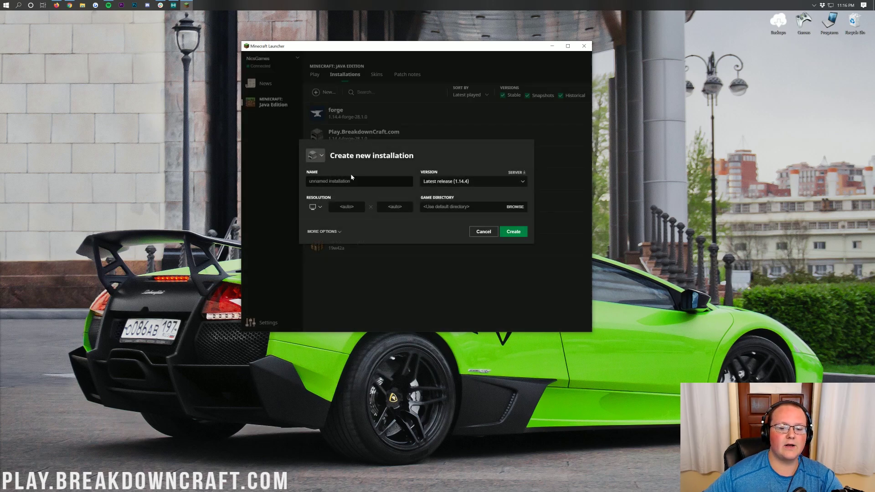
click(351, 180)
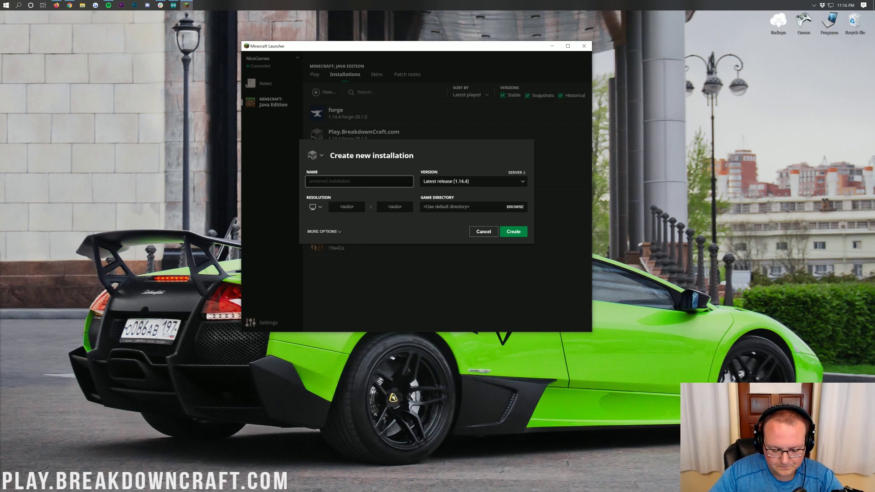
text(Play.BRea)
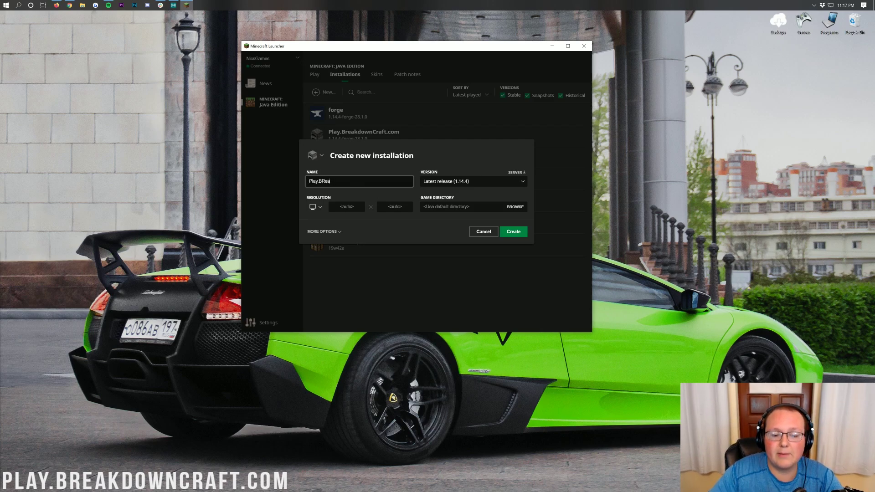
text(kdakdownCraf)
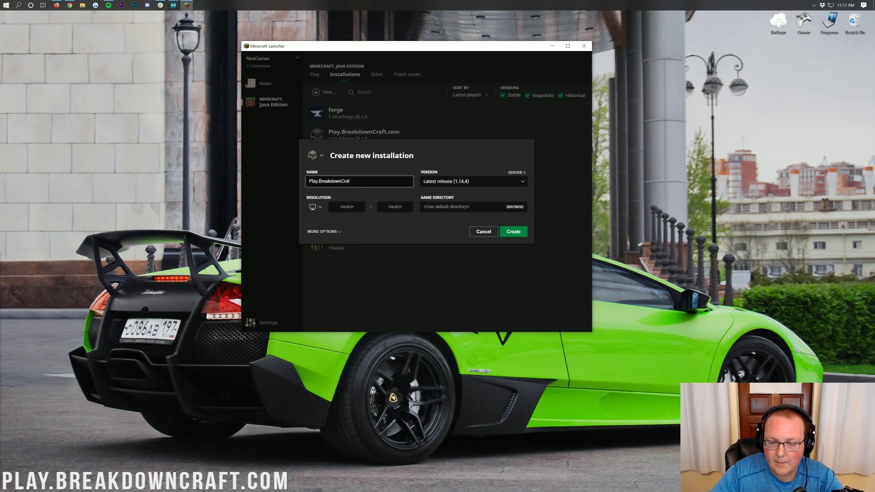
text(t.com)
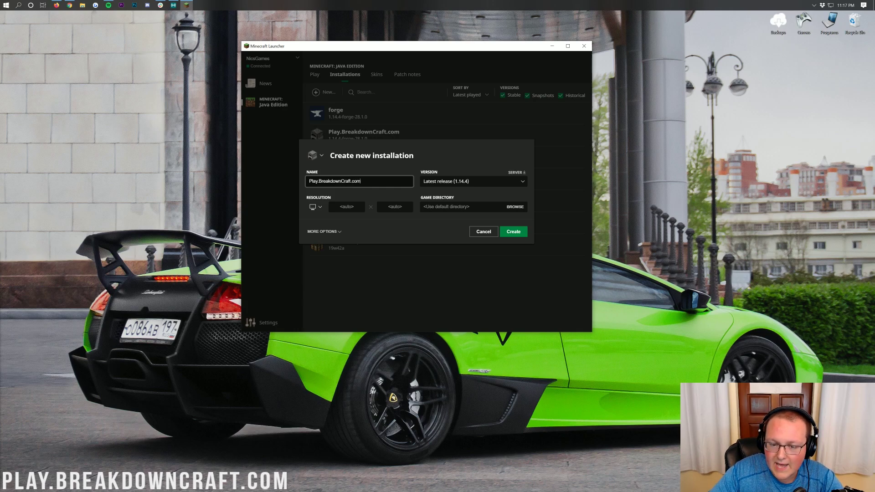
click(315, 206)
click(322, 284)
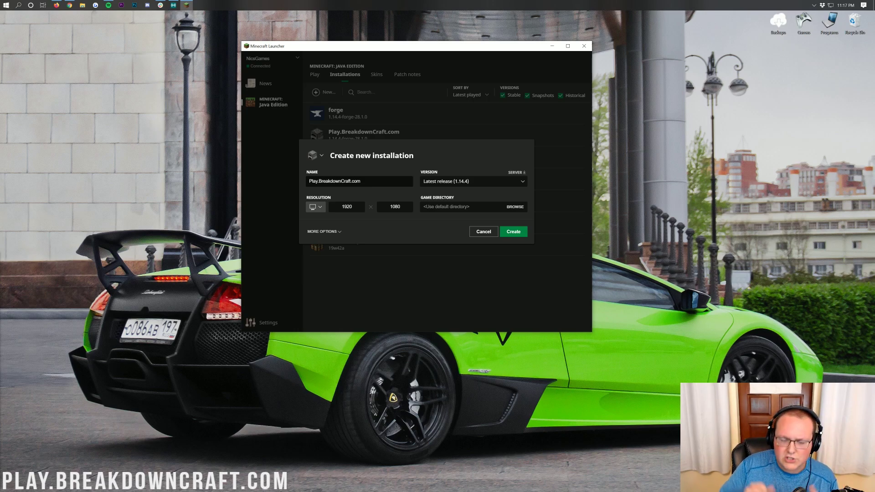
Set its version to release 1.14.4-forge-28.1.0 and create the installation.
click(335, 181)
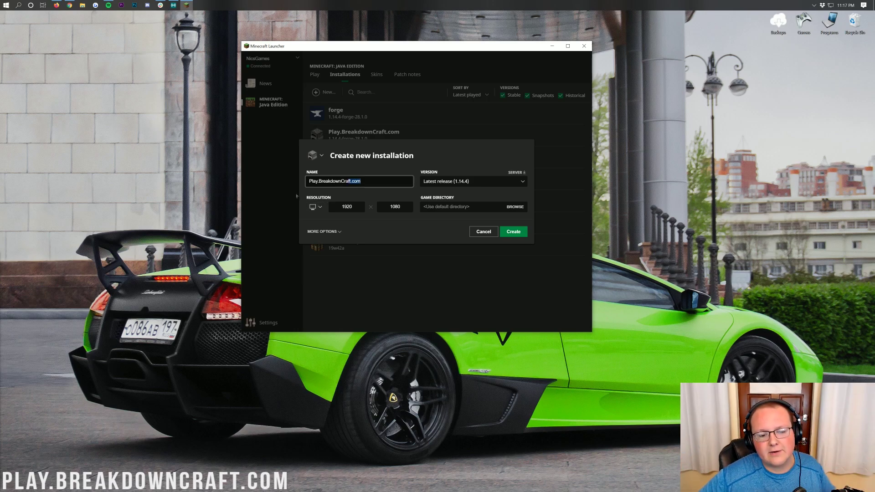
key(ctrl+a)
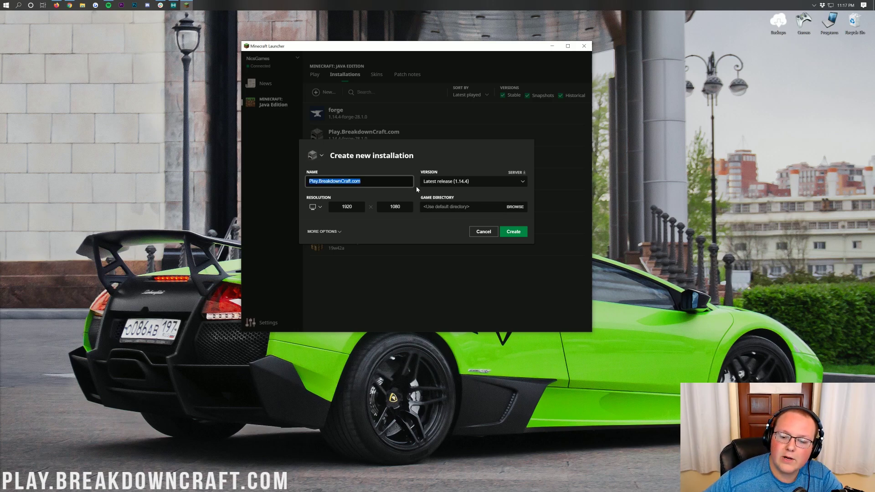
click(444, 181)
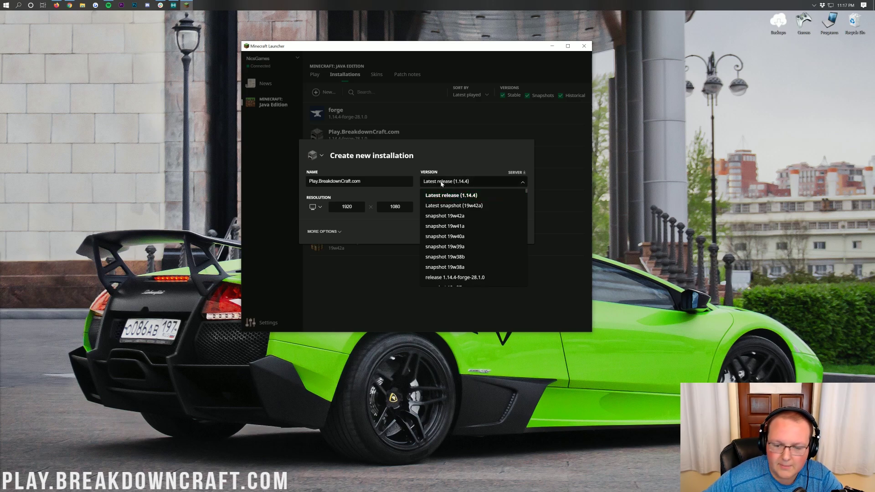
scroll(449, 204, down, 3)
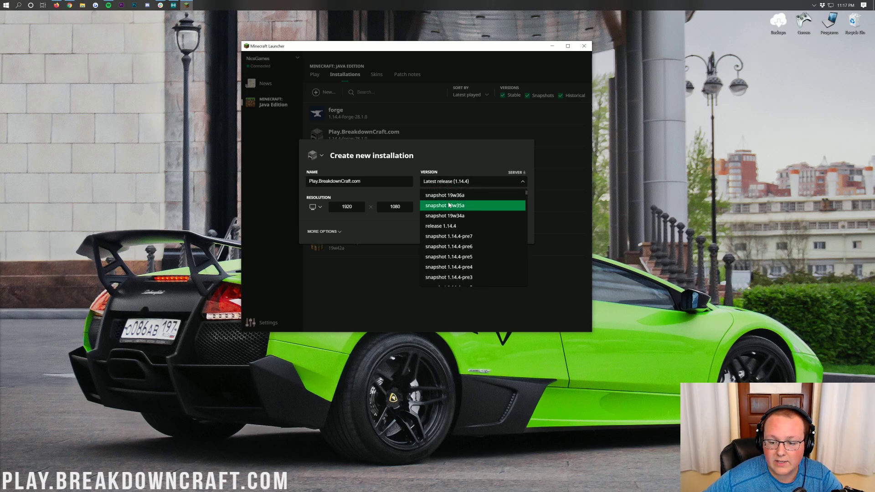
scroll(460, 219, up, 3)
scroll(456, 244, down, 1)
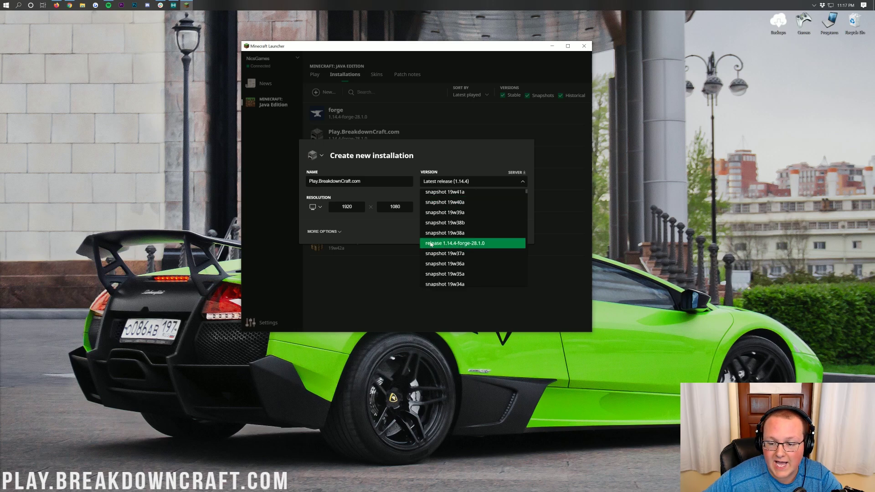
click(462, 243)
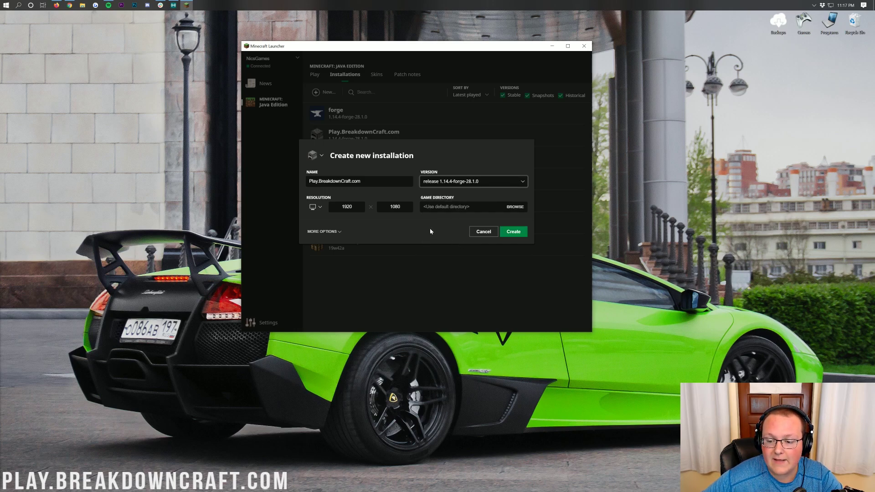
click(512, 232)
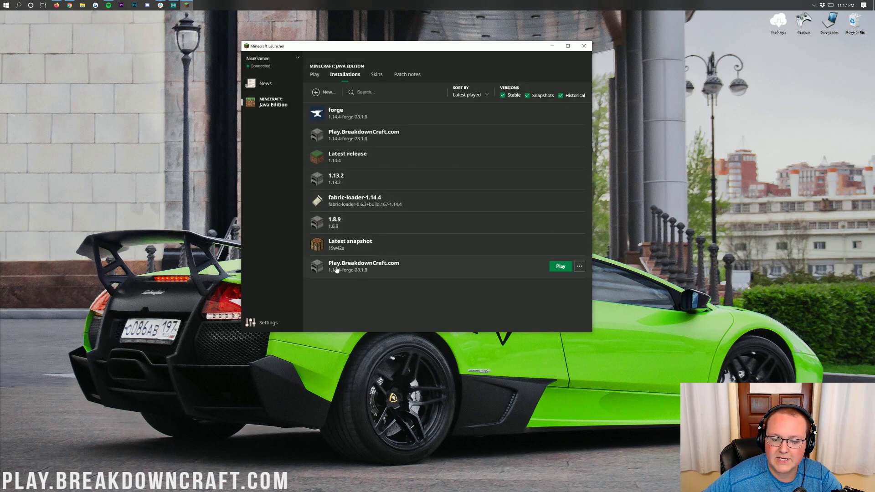
Play the Play.BreakdownCraft.com installation, then close the game window once it freezes.
click(564, 267)
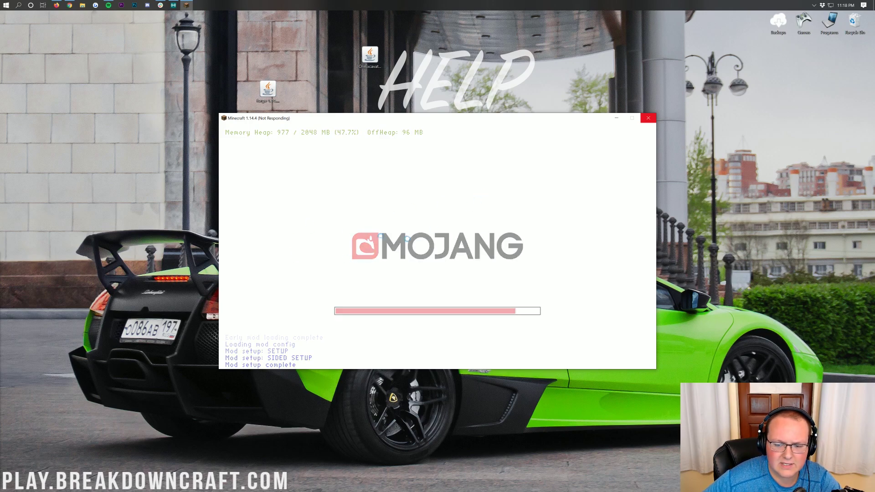
click(649, 119)
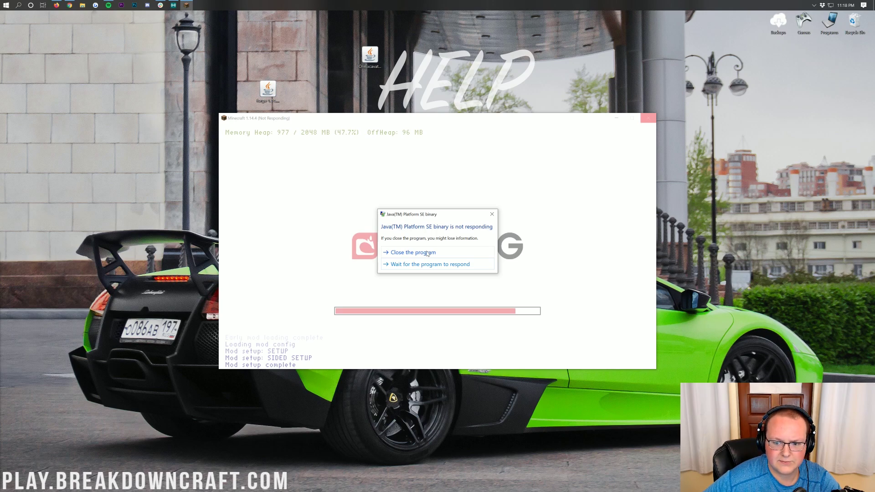
Force-close the frozen Minecraft game, dismiss the Game crashed notice and close the launcher.
click(427, 253)
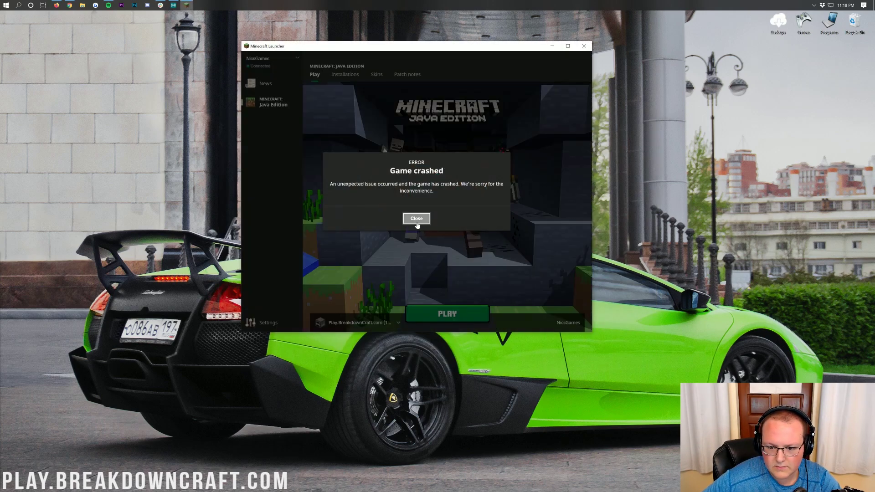
click(416, 219)
click(583, 45)
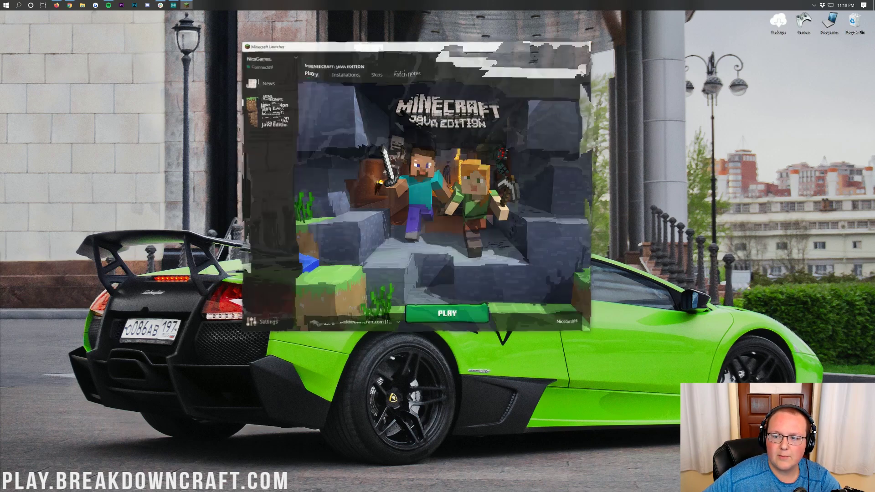
Reopen the Minecraft Launcher from the Start menu and check the selected installation.
click(5, 4)
click(5, 5)
click(5, 5)
click(183, 74)
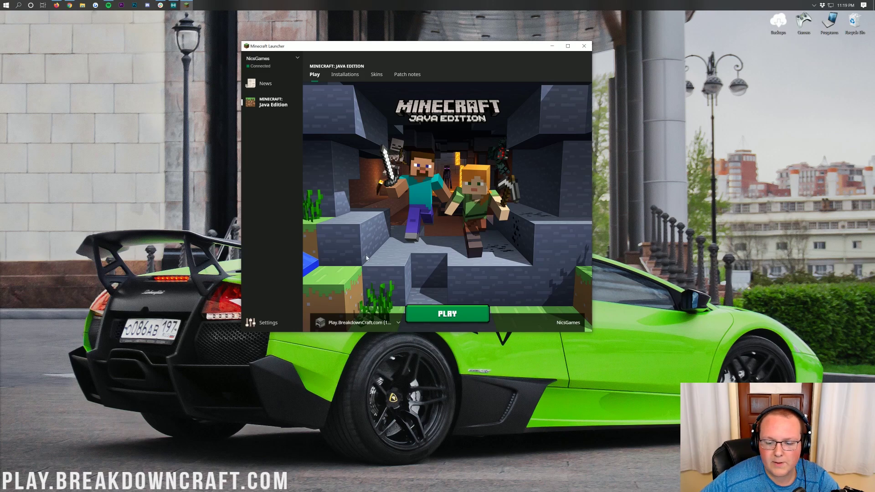
click(347, 321)
Keep Play.BreakdownCraft.com selected and launch Minecraft 1.14.4 to its title screen.
click(342, 320)
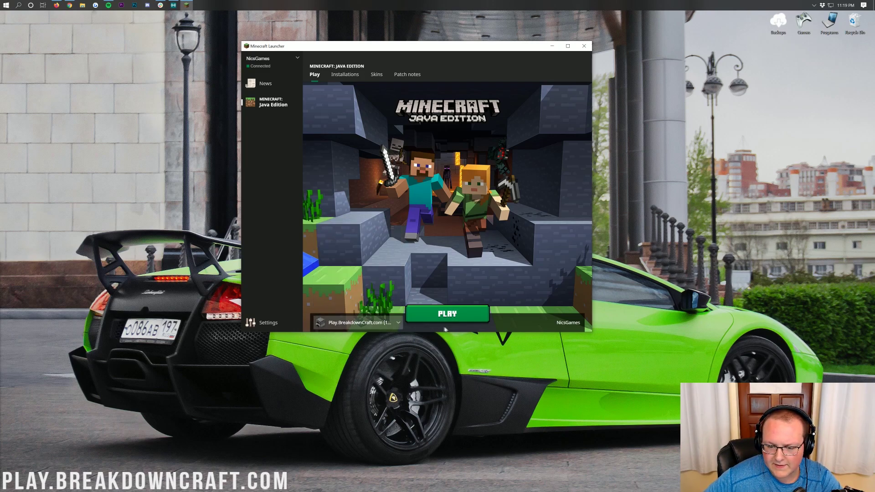
click(463, 311)
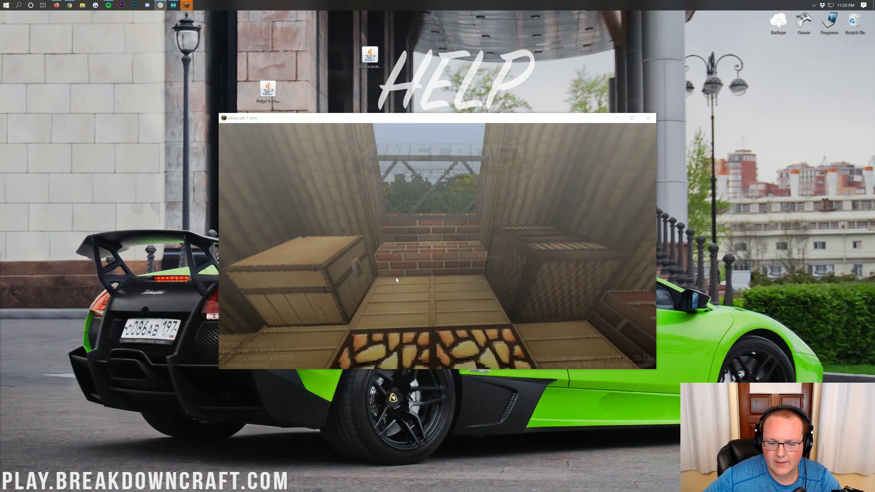
Disable the Soartex_Fanver.zip resource pack and apply the change.
click(392, 313)
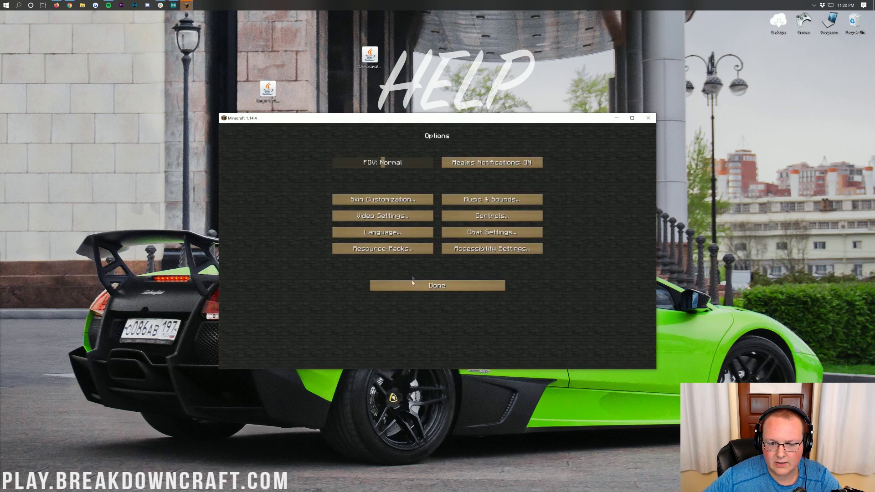
click(387, 249)
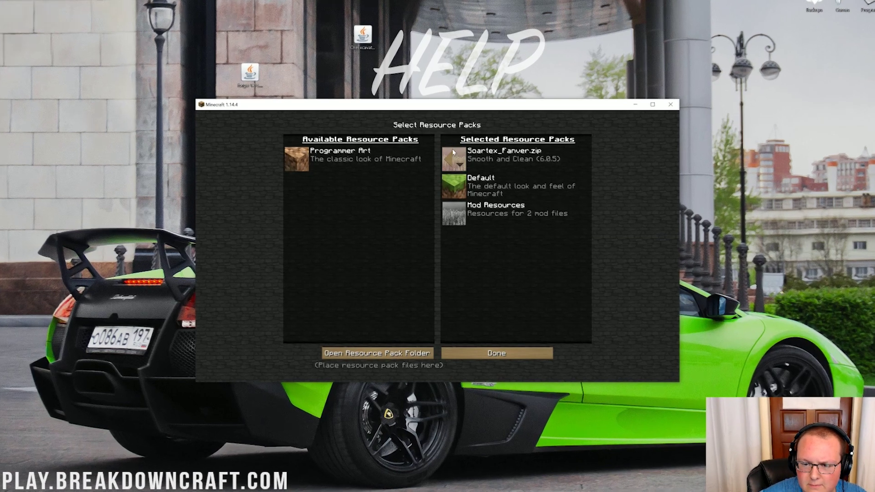
click(448, 168)
click(531, 418)
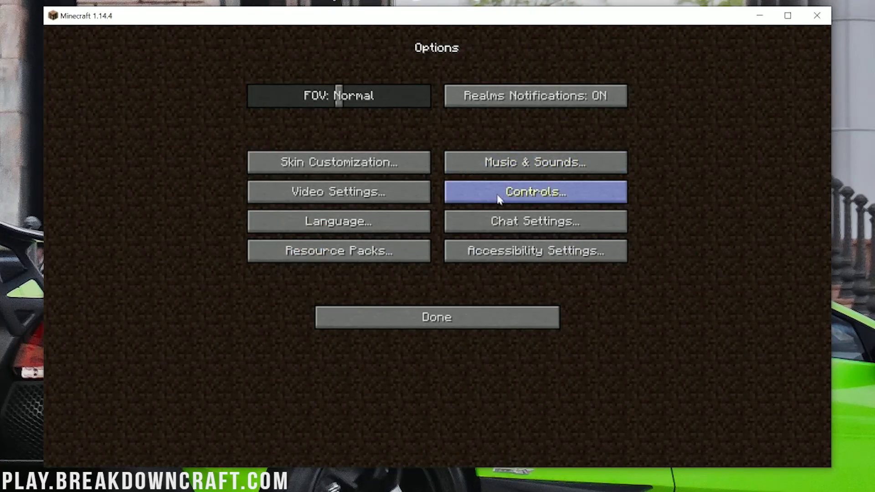
Rebind the OreExcavation Excavate control to G, avoiding the H conflict.
click(500, 196)
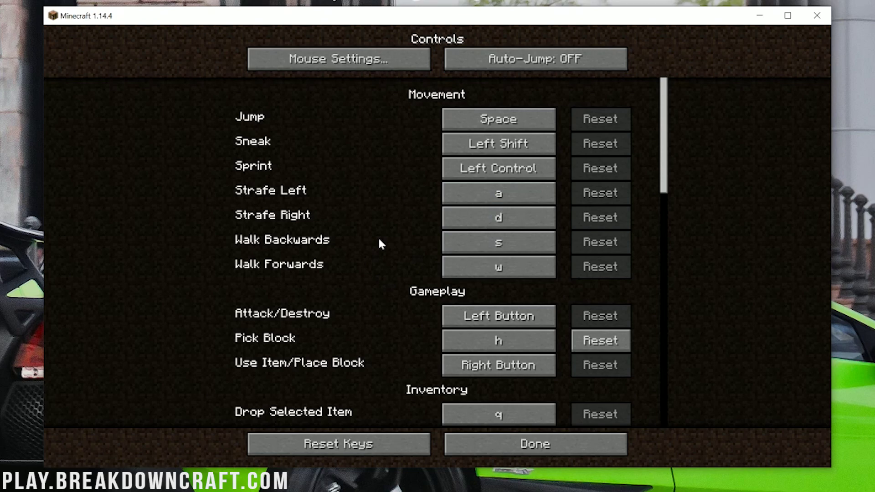
scroll(379, 240, down, 15)
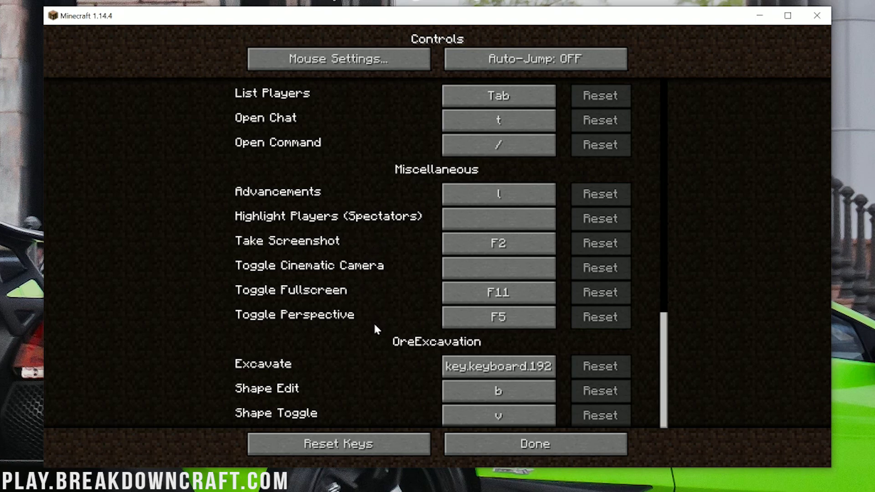
click(456, 367)
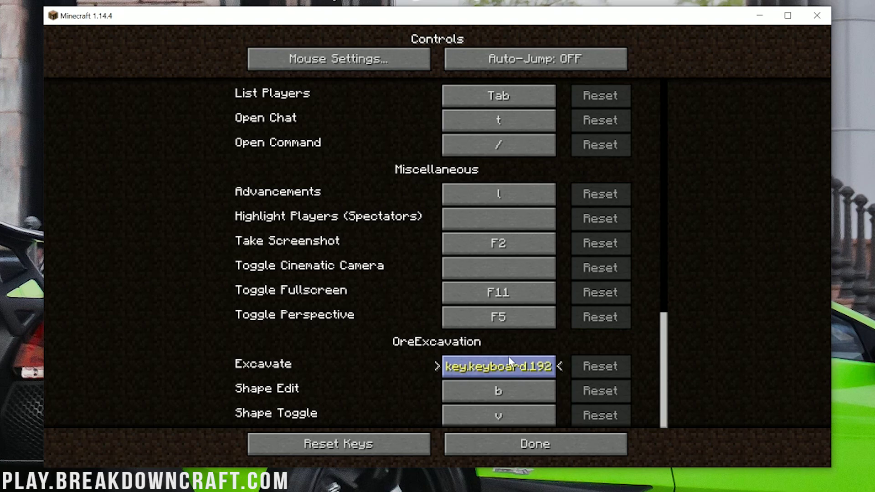
key(h)
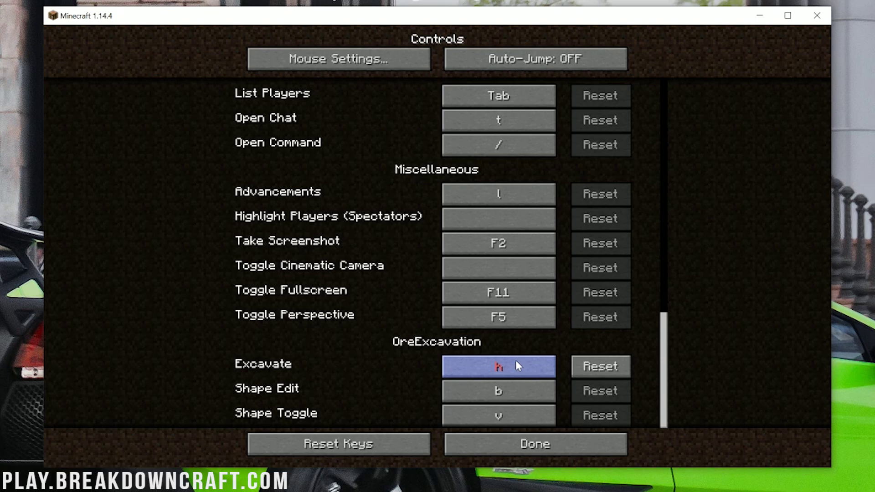
click(516, 363)
key(g)
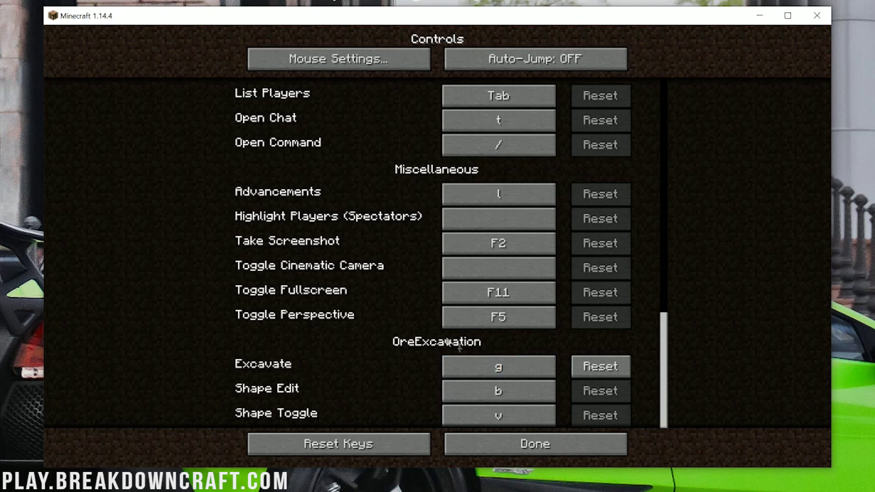
Return to the title screen and load the Play with Friends singleplayer world.
click(516, 449)
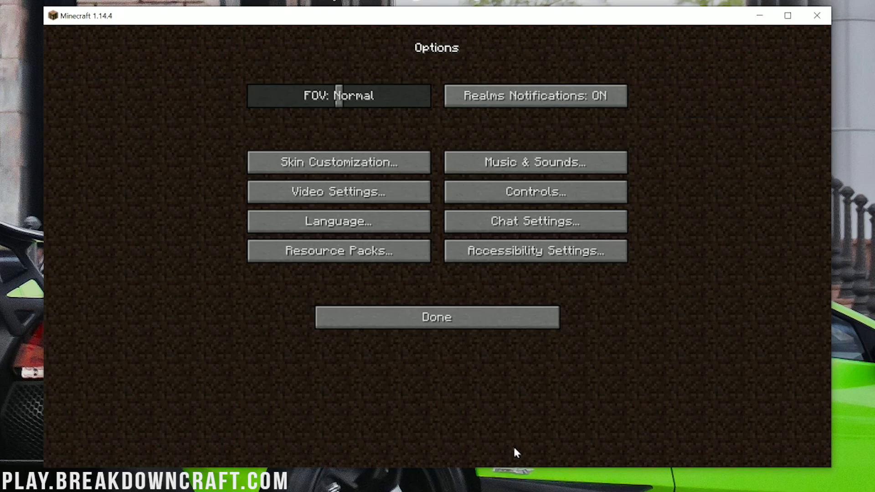
click(432, 325)
click(438, 204)
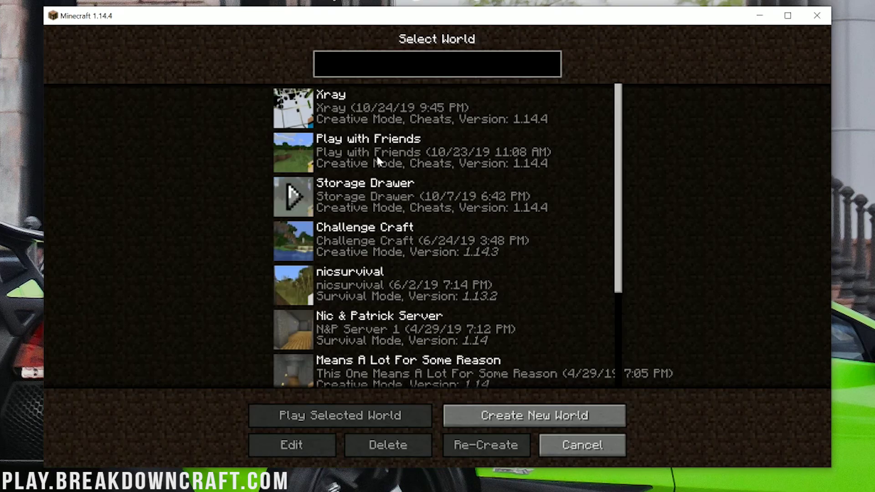
click(581, 439)
click(429, 203)
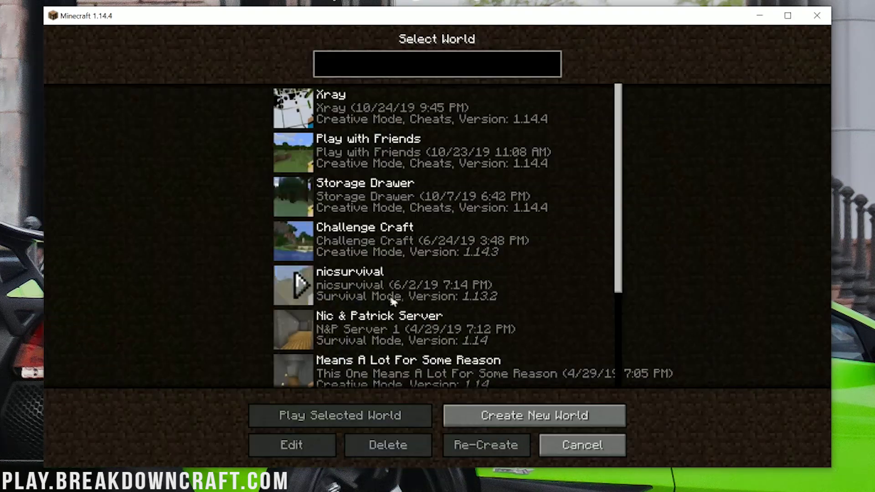
double_click(383, 158)
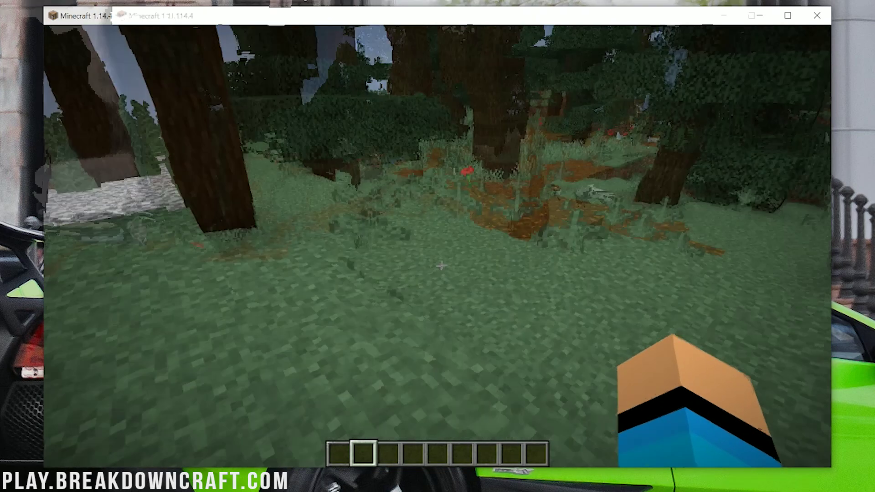
Search the creative inventory for 'dia' and put the Diamond Axe and Diamond Pickaxe in the hotbar.
key(e)
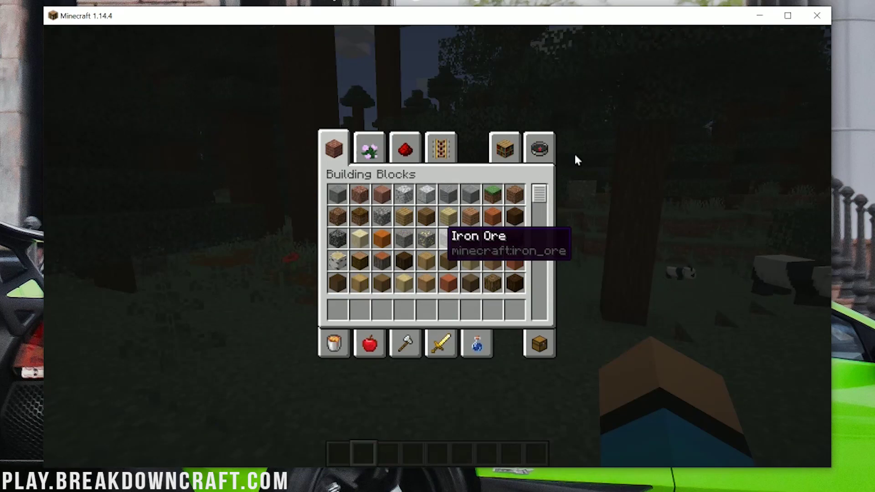
click(552, 153)
text(dia)
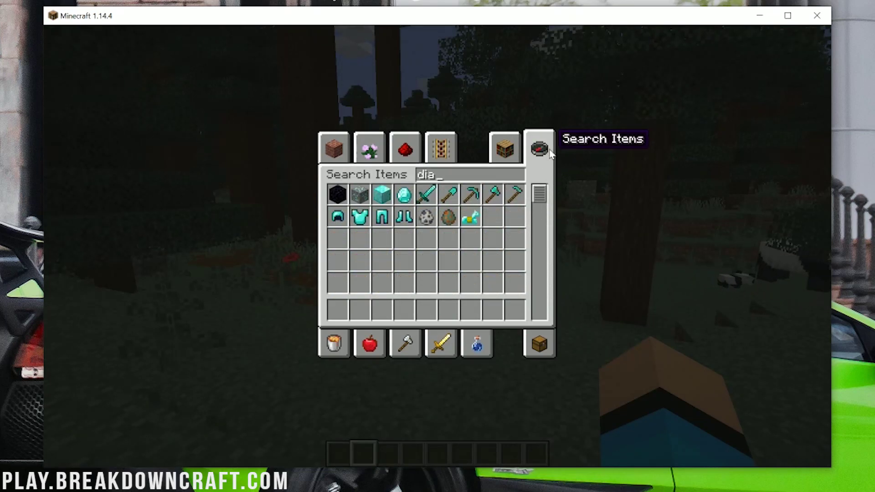
click(492, 194)
click(470, 309)
click(470, 194)
click(494, 306)
Switch the player to Survival with /gamemode survival.
key(e)
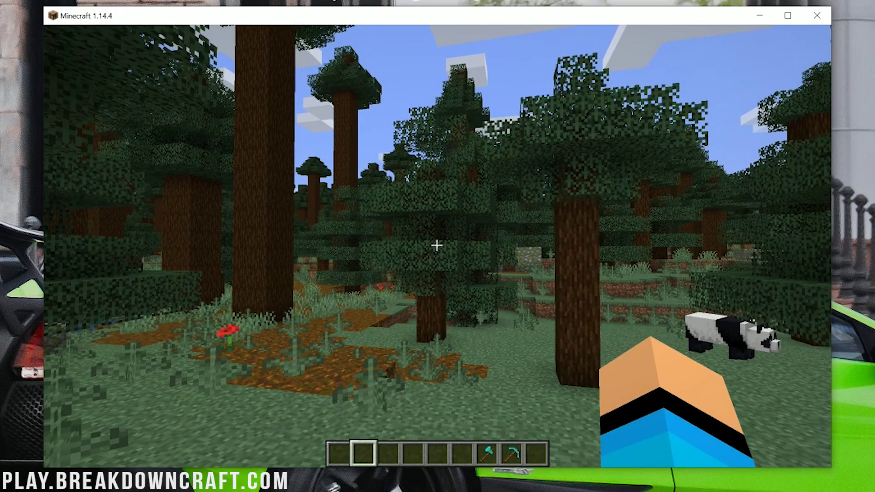
text(/gamemode survival)
key(Return)
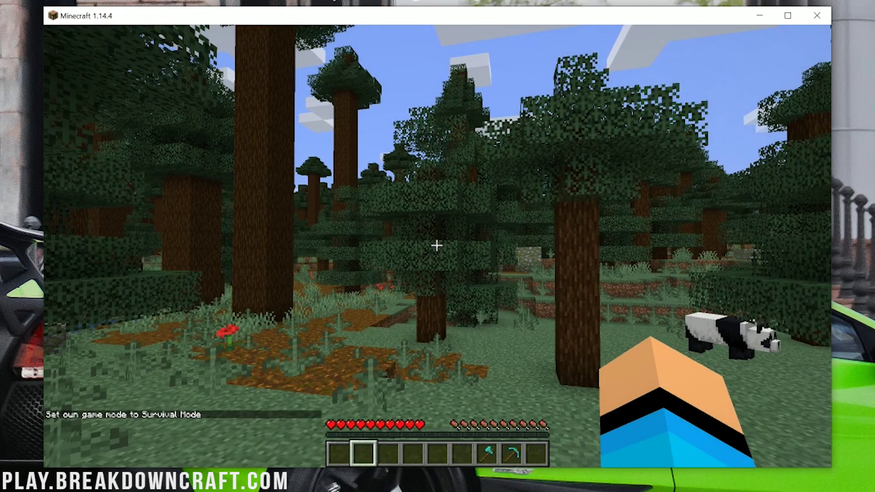
Equip the Diamond Axe and fell a whole spruce tree in one chop.
key(w)
key(7)
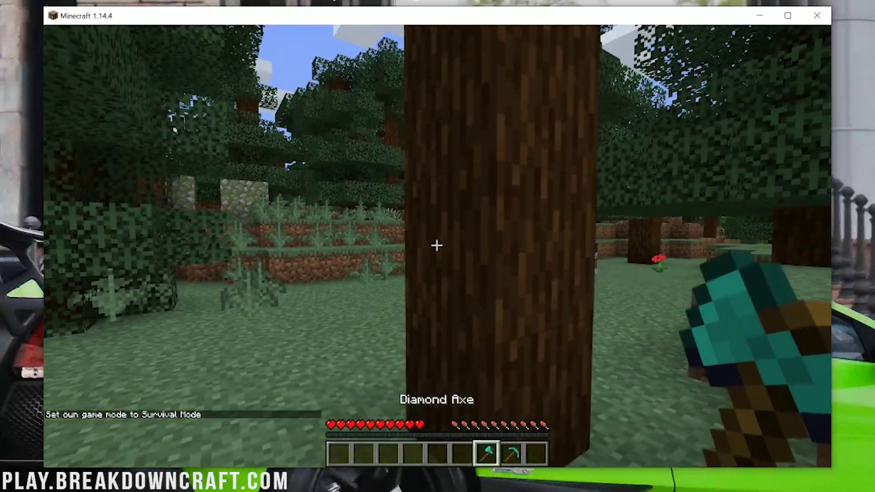
drag(436, 246, 437, 246)
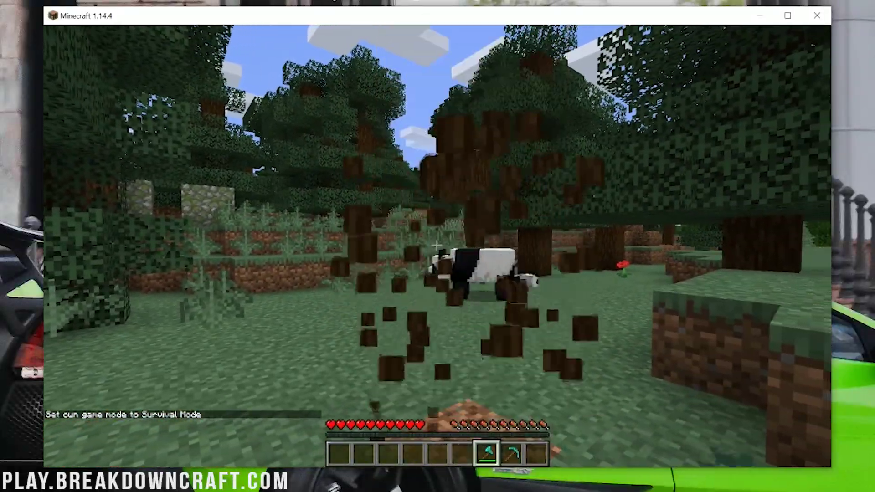
key(w)
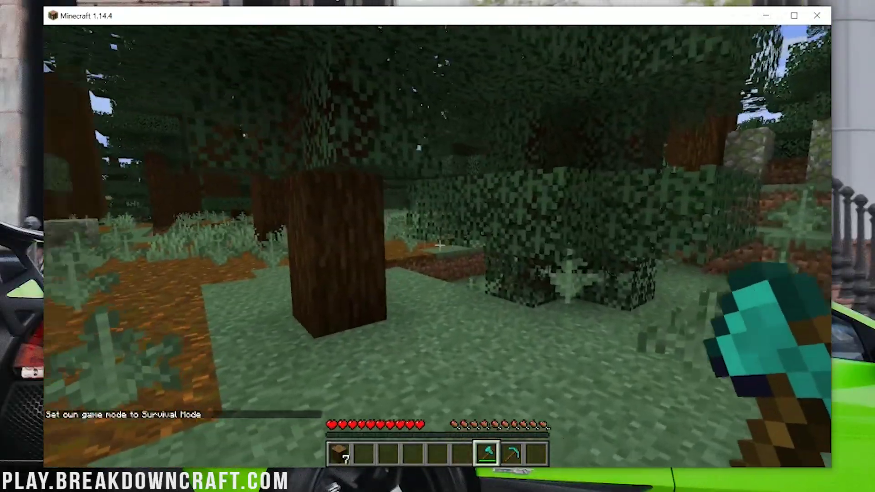
Fell more spruce trees and collect logs until the hotbar holds 64, 64 and 2.
key(w)
key(1)
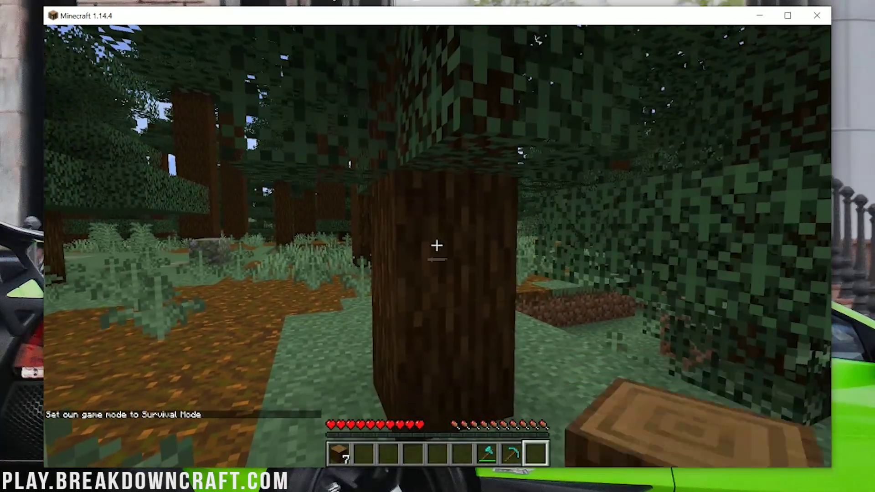
key(8)
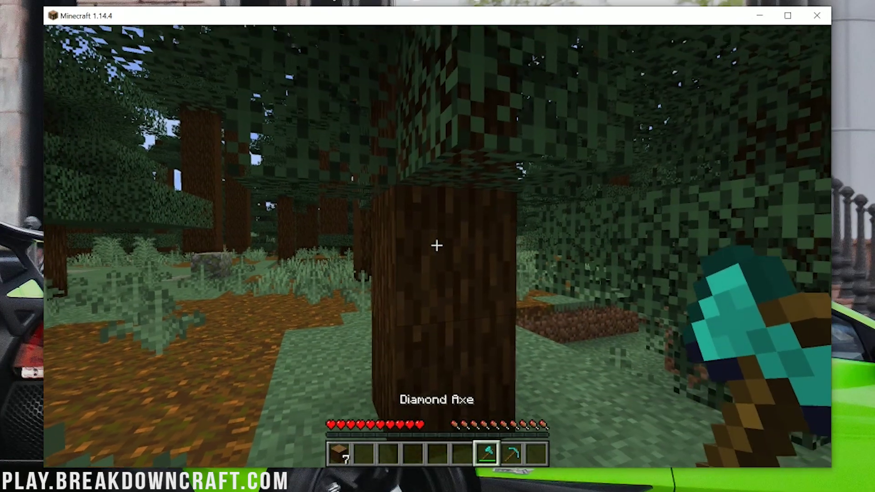
key(w)
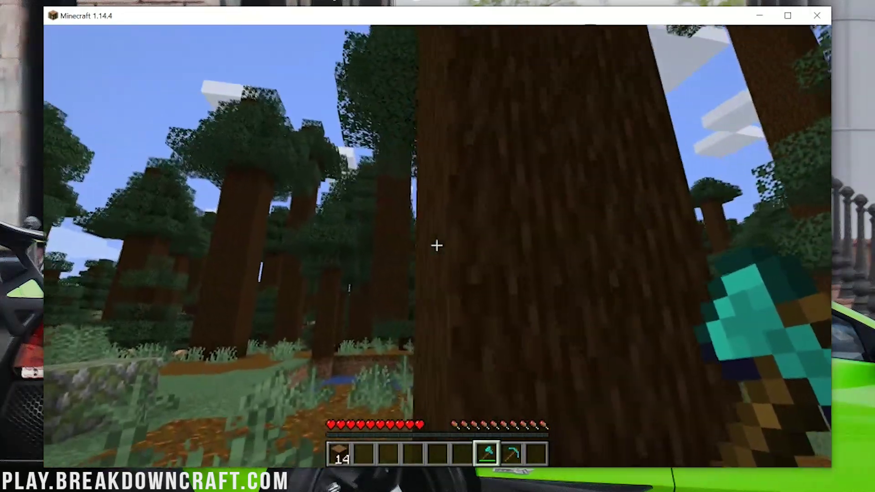
click(437, 246)
click(437, 246)
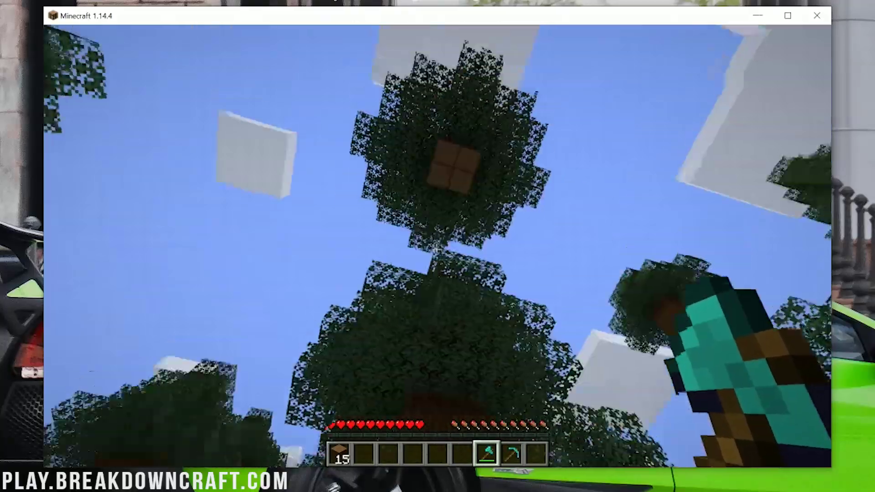
key(w)
key(w)
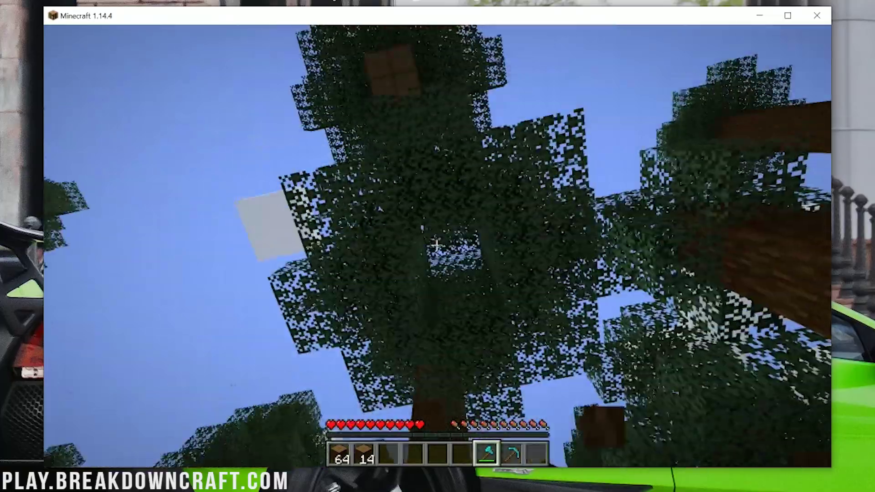
click(437, 245)
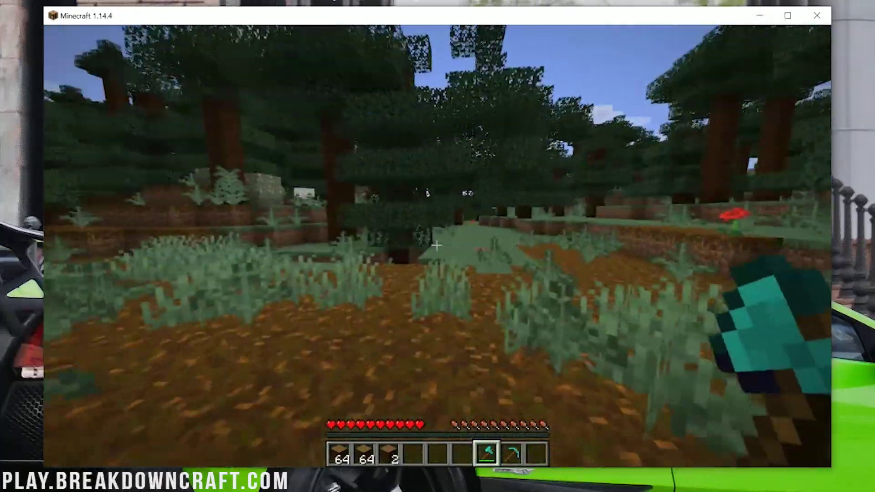
scroll(437, 246, down, 1)
Vein-mine the stone patch with the Diamond Pickaxe and collect the stone.
key(w)
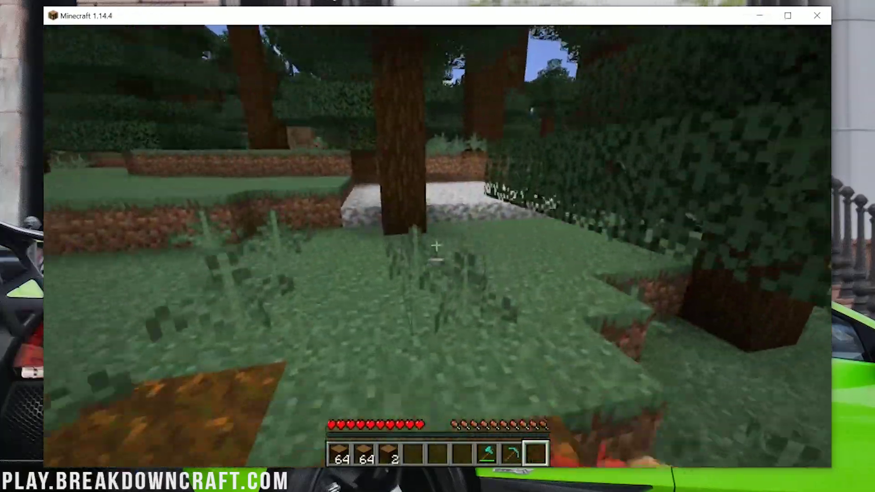
key(w)
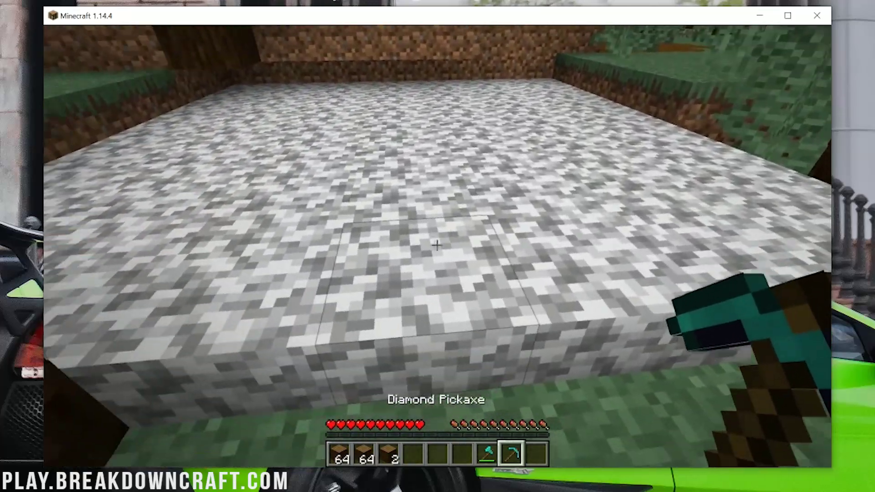
click(437, 246)
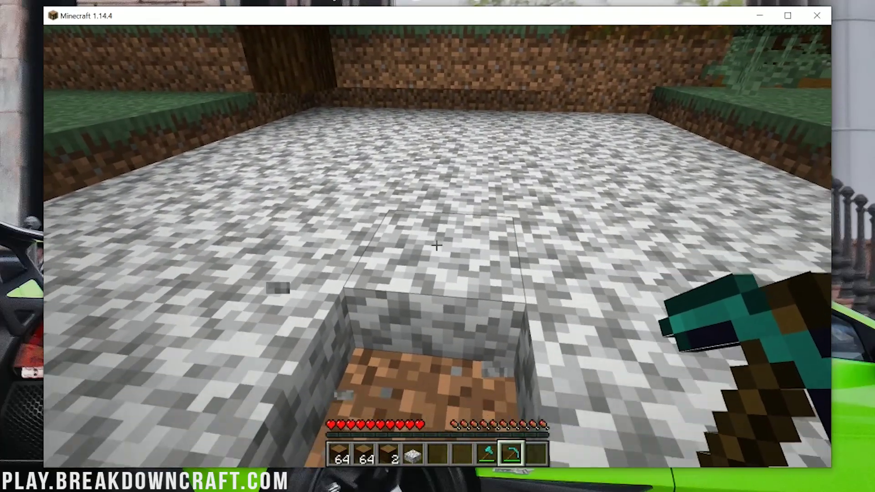
click(436, 246)
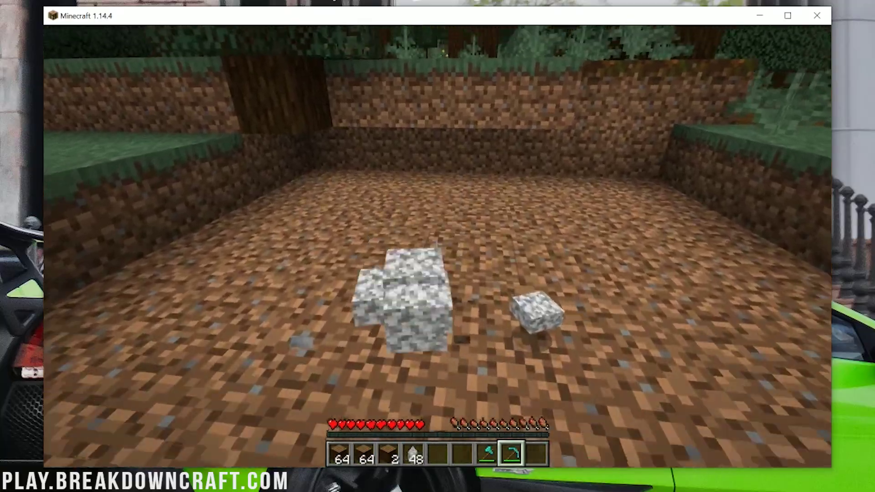
key(w)
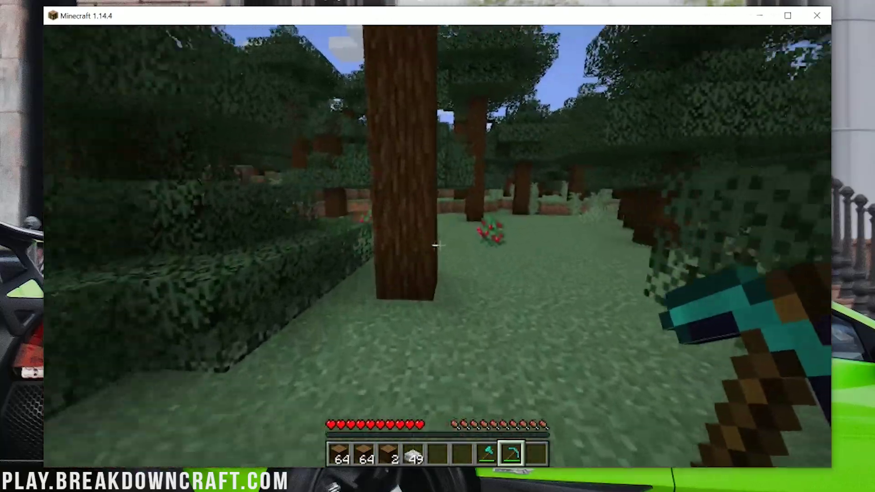
Dive into the water pit and mine the stone at its bottom, earning Stone Age.
key(w)
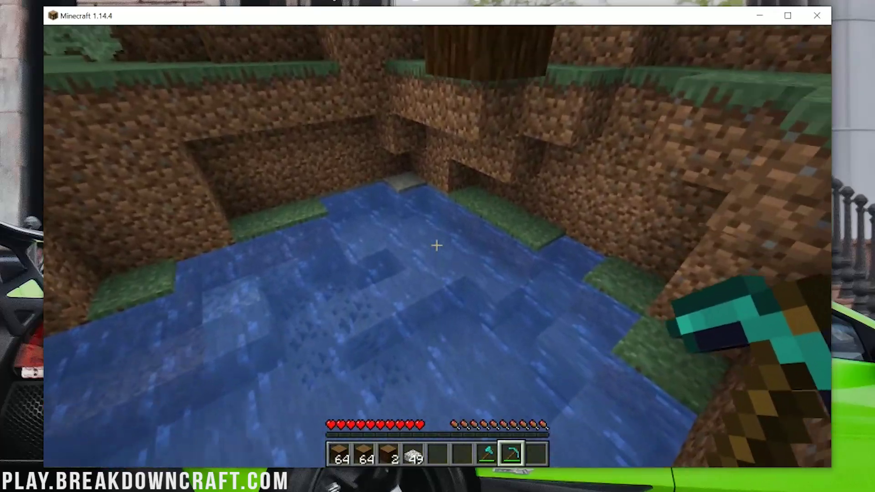
key(w)
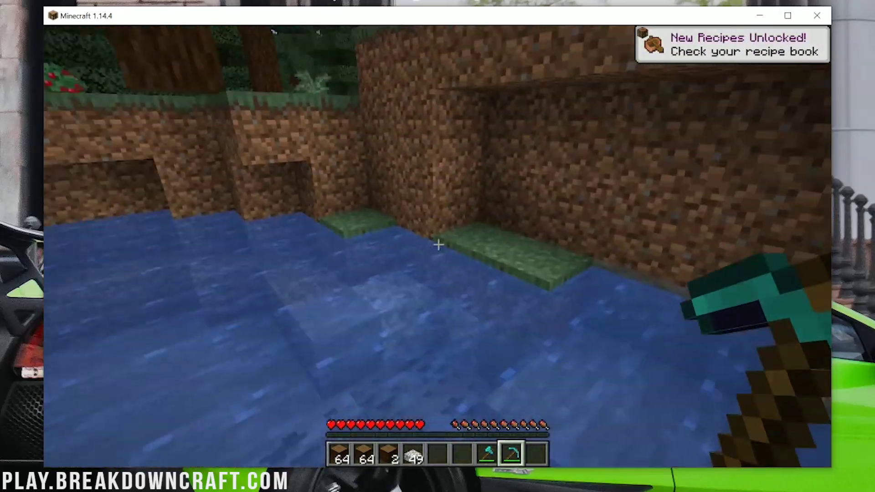
key(w)
click(439, 244)
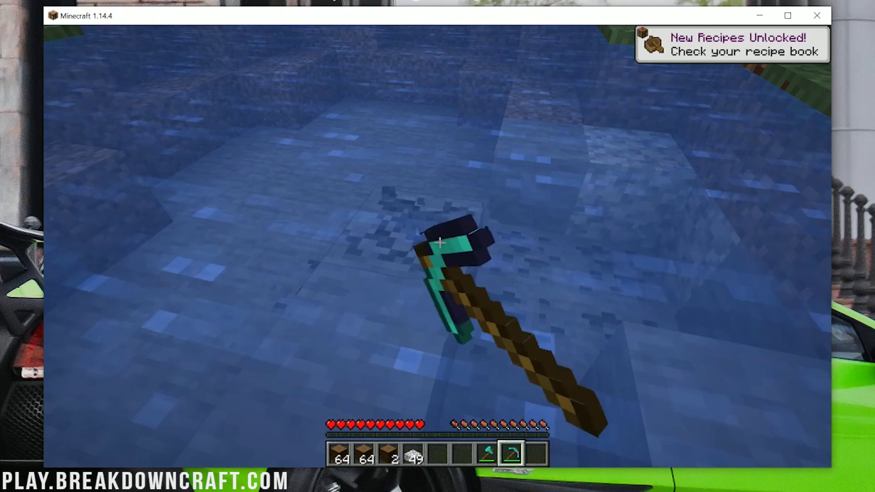
click(439, 244)
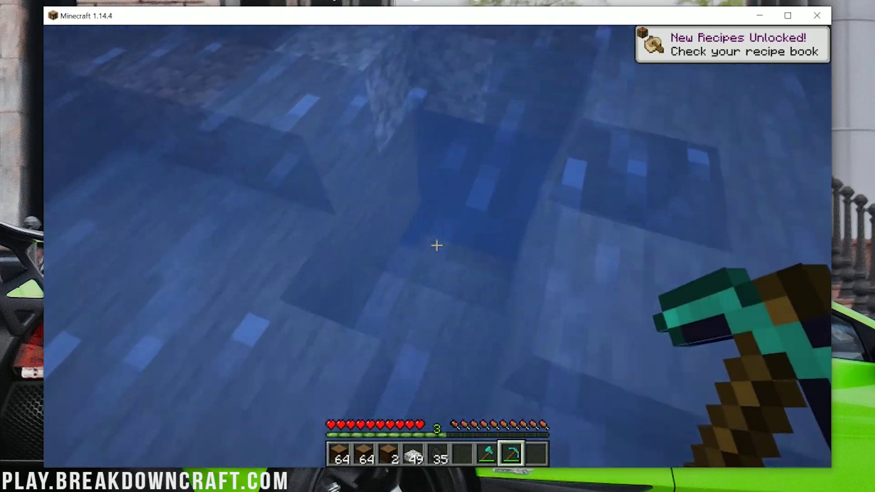
click(437, 245)
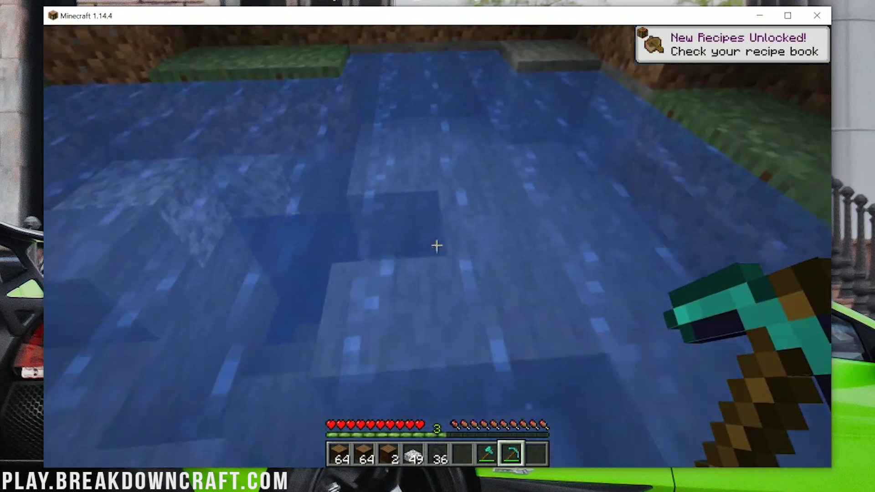
key(space)
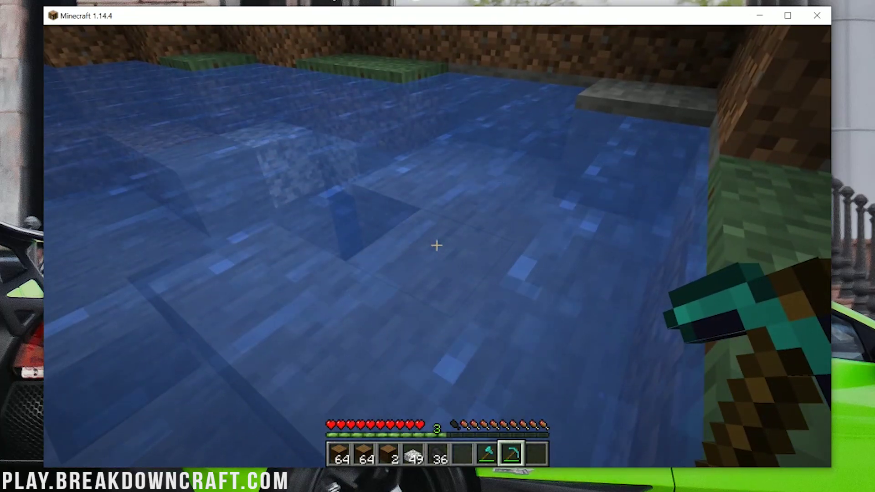
click(437, 245)
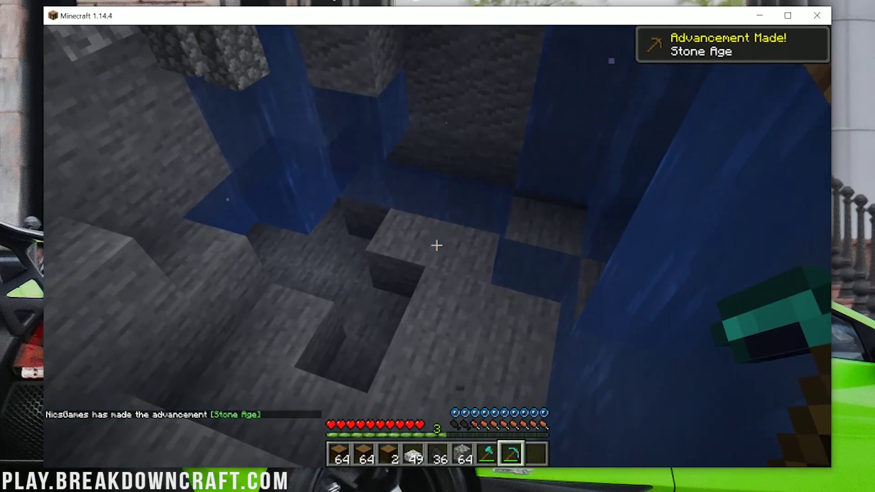
click(436, 246)
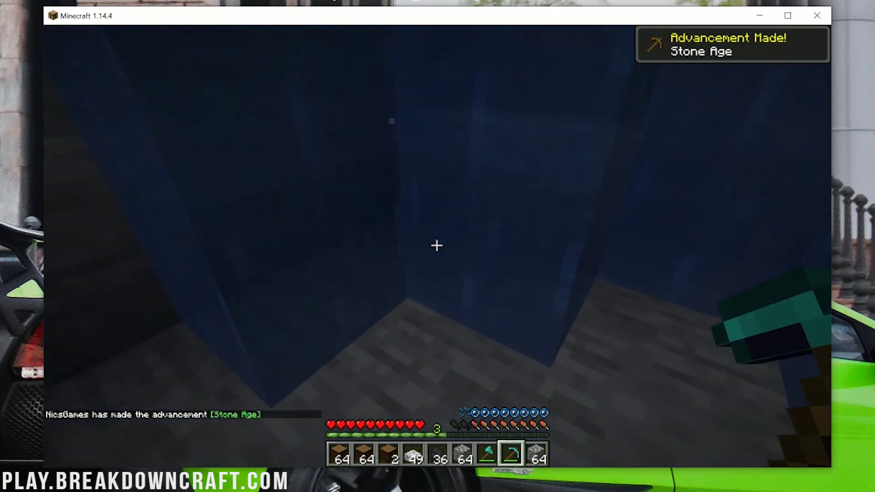
key(e)
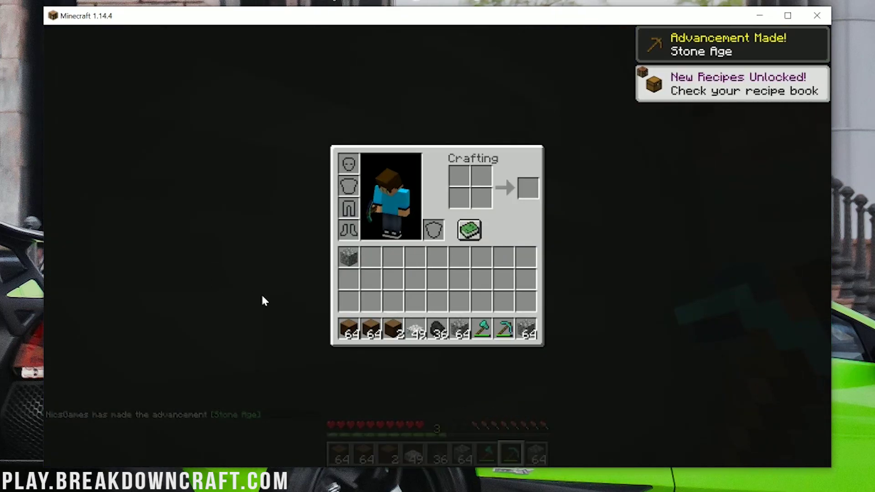
key(e)
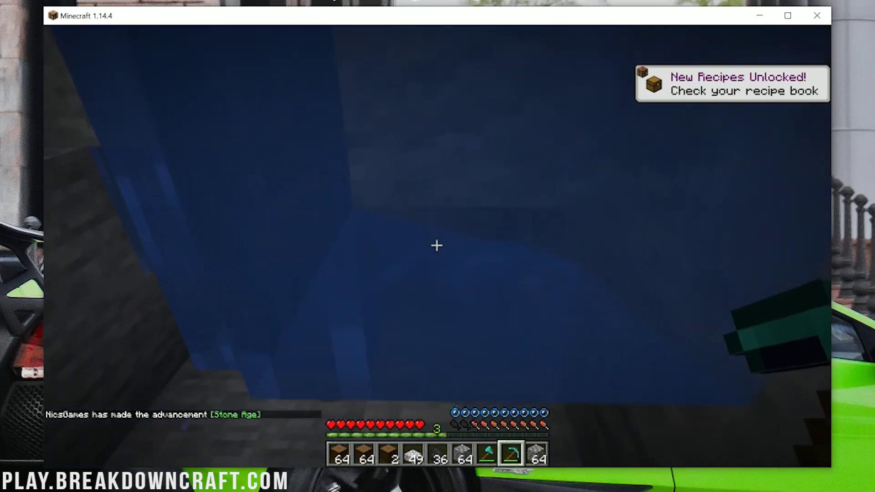
key(space)
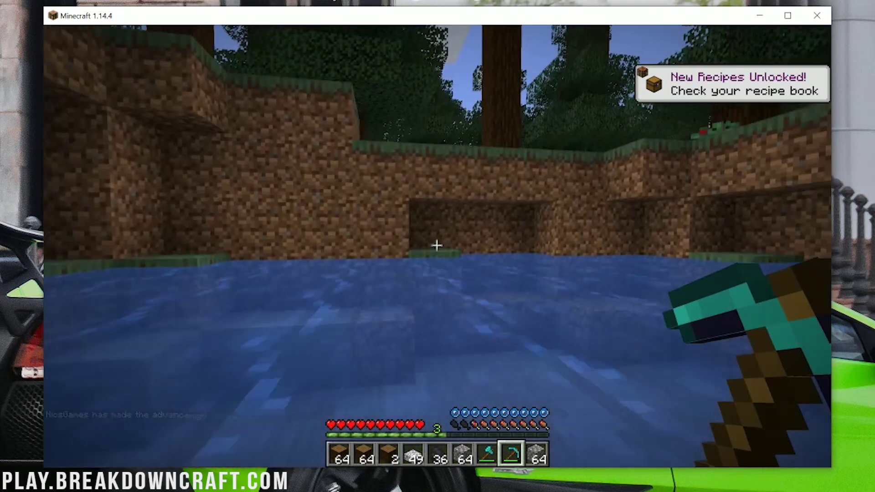
key(w)
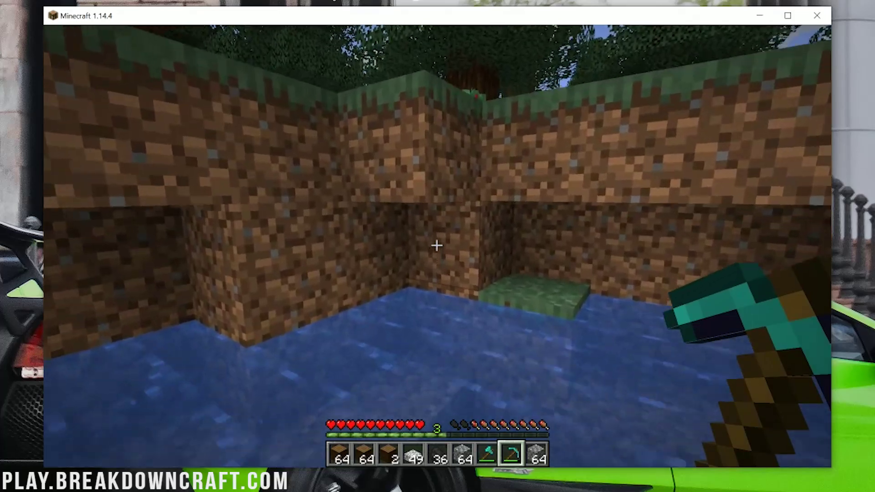
key(w)
key(e)
key(e)
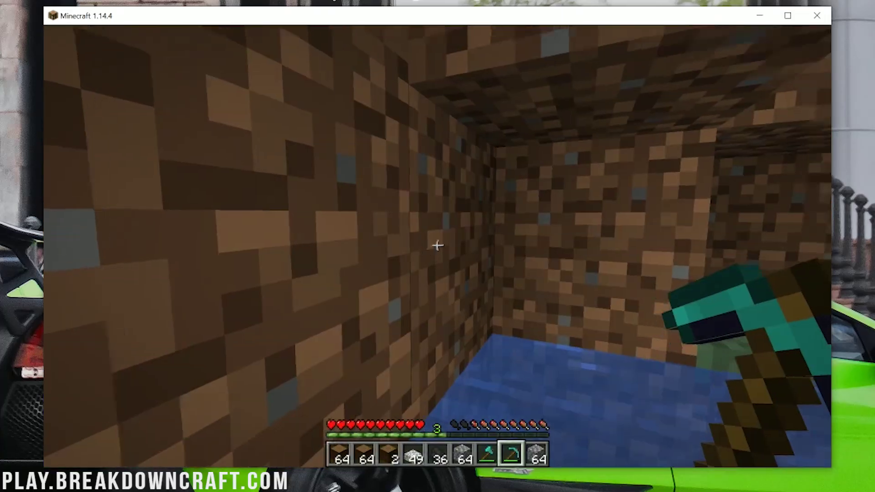